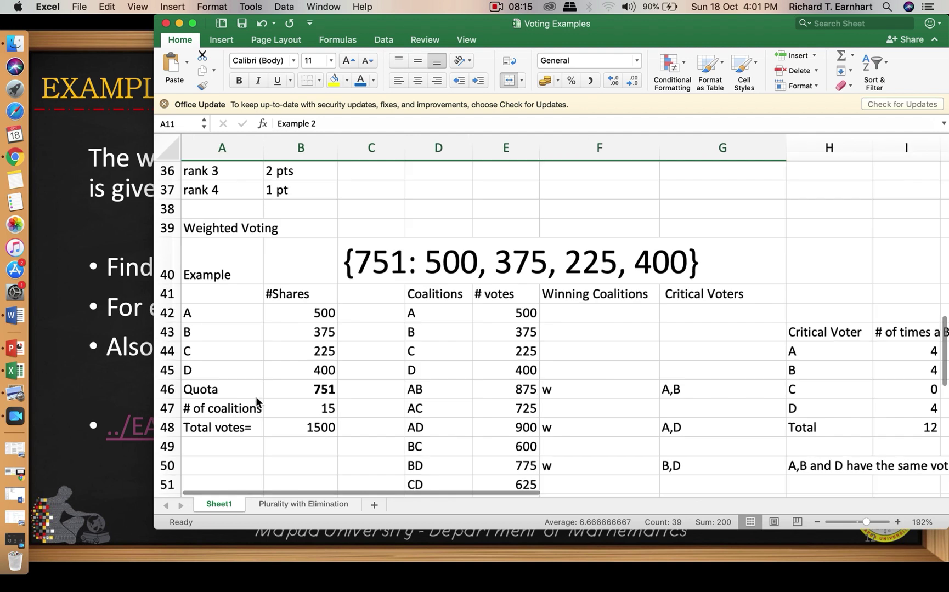
# Step: Show the Voting Examples workbook full screen and review the share counts of voters A to D in the weighted voting example
pyautogui.click(193, 24)
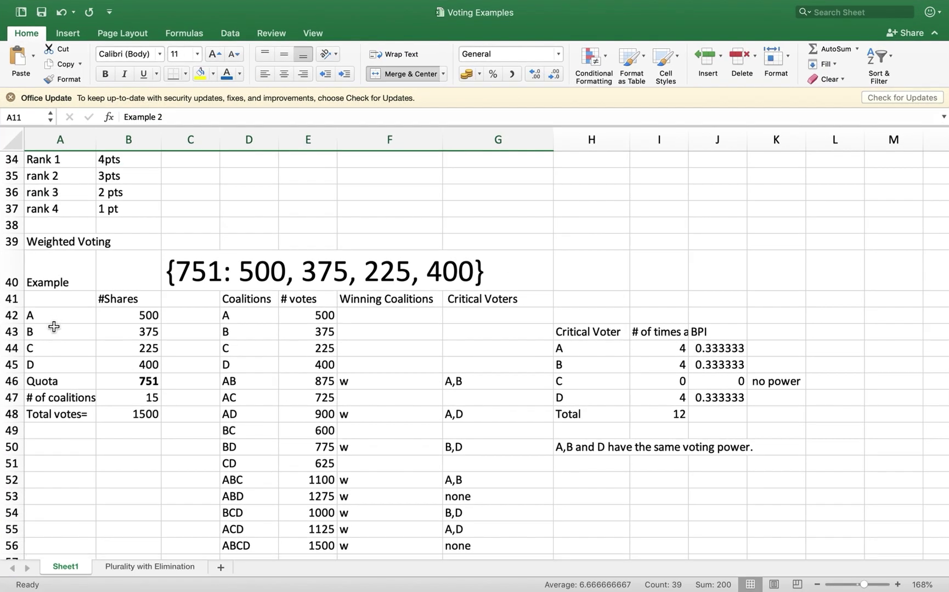
pyautogui.click(54, 318)
pyautogui.press('Down')
pyautogui.press('Down')
pyautogui.press('Down')
pyautogui.press('Right')
pyautogui.press('Right')
pyautogui.press('Up')
pyautogui.press('Up')
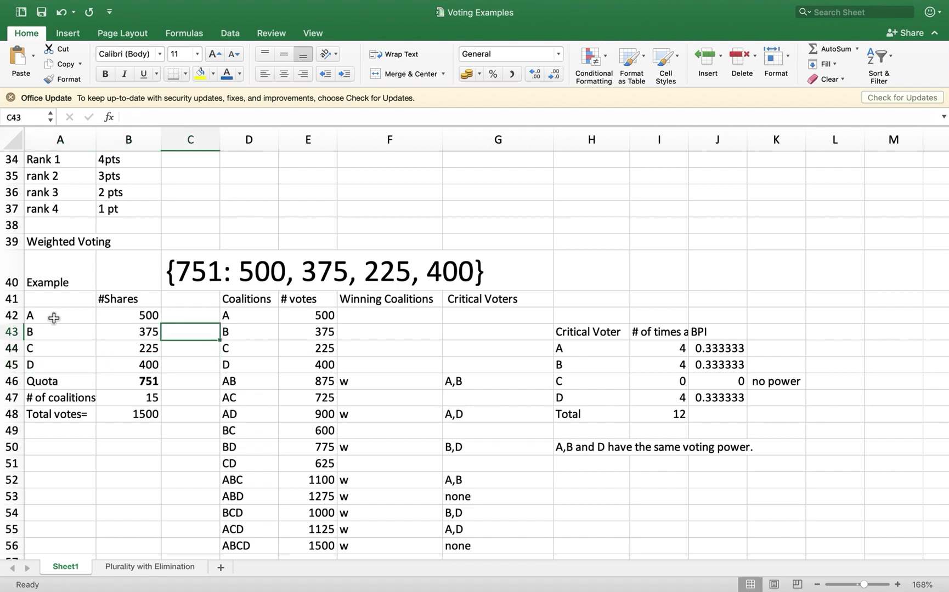
pyautogui.press('Up')
pyautogui.press('Up')
pyautogui.press('Left')
pyautogui.press('Down')
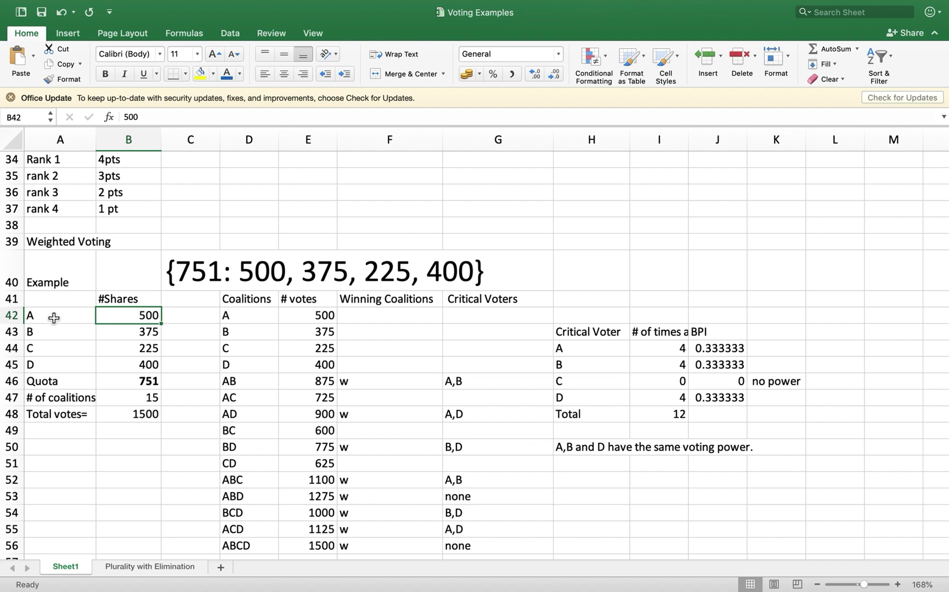
pyautogui.press('Down')
pyautogui.press('Down')
pyautogui.press('Down')
pyautogui.press('Down')
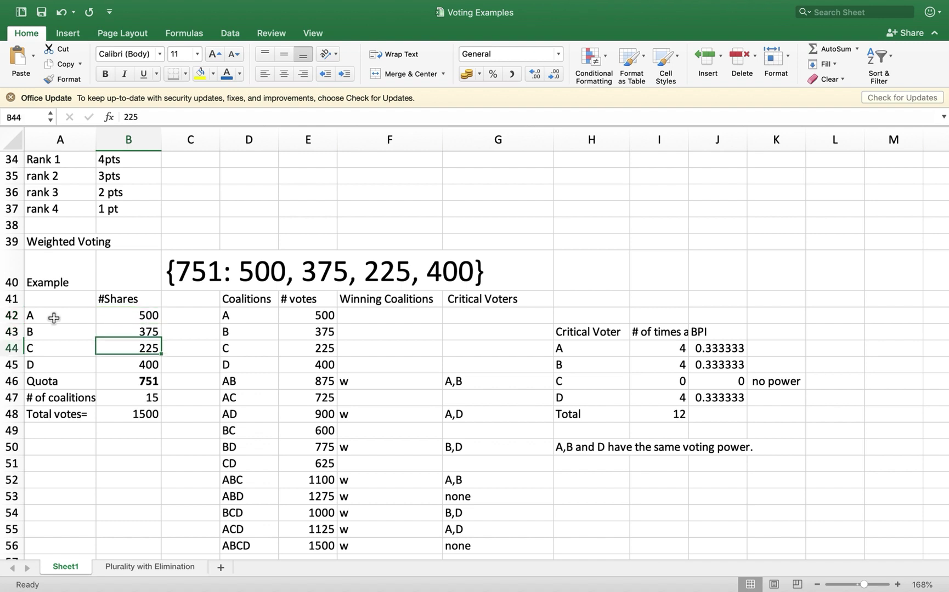
pyautogui.press('Up')
pyautogui.press('Up')
pyautogui.press('Up')
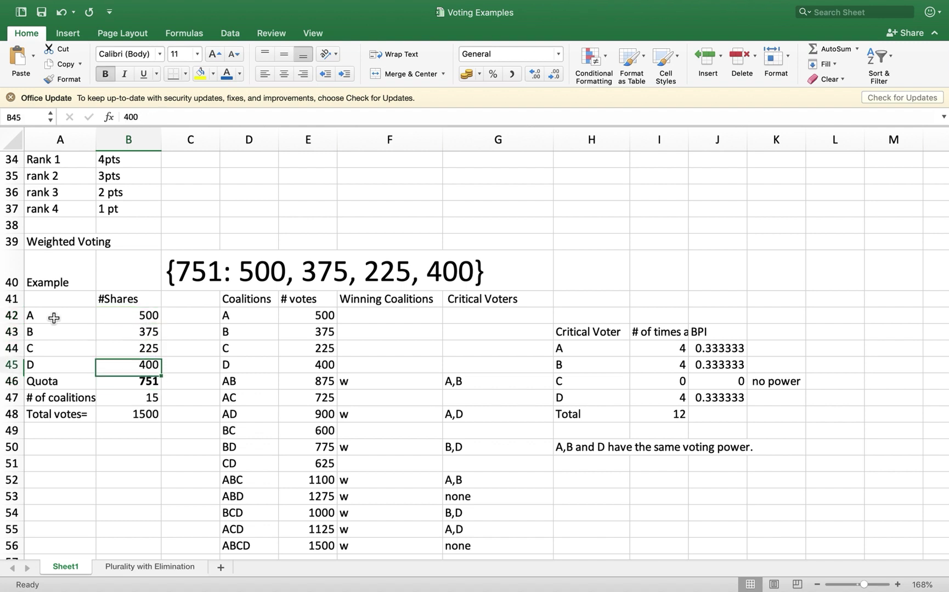
# Step: Inspect the quota formula in B46 with its referenced total, and compare it with the voting system notation in C40
pyautogui.press('Down')
pyautogui.press('Down')
pyautogui.press('Down')
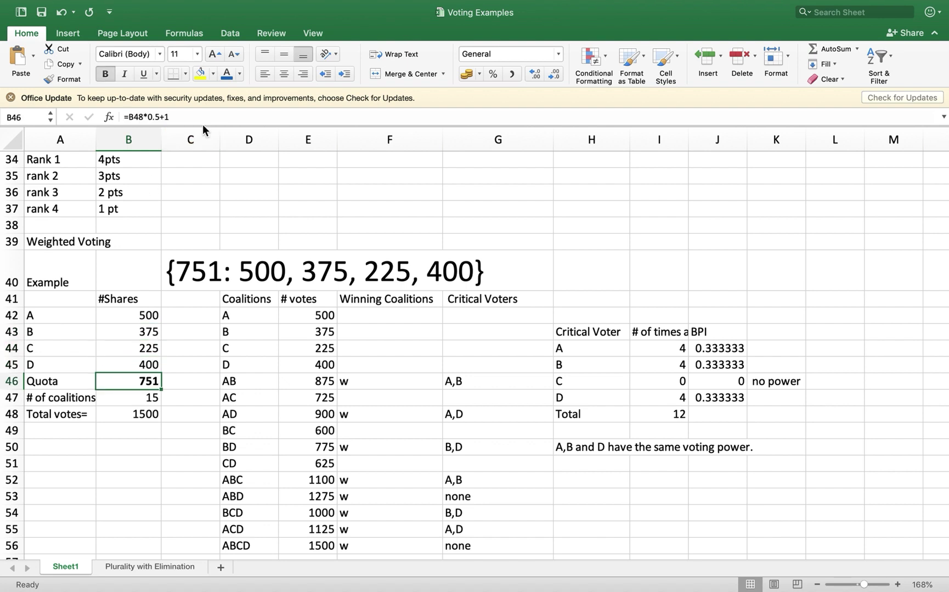
pyautogui.click(193, 116)
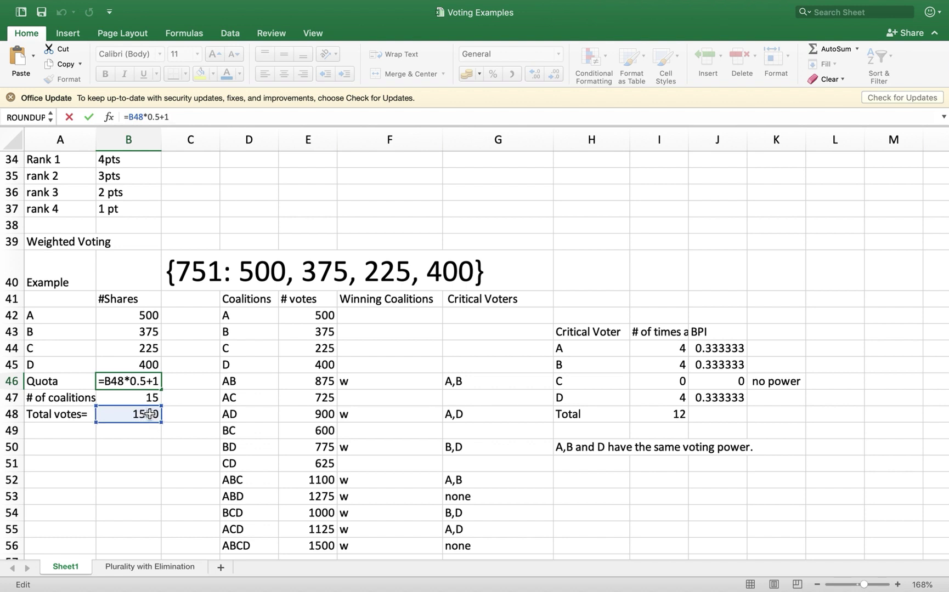
pyautogui.press('Return')
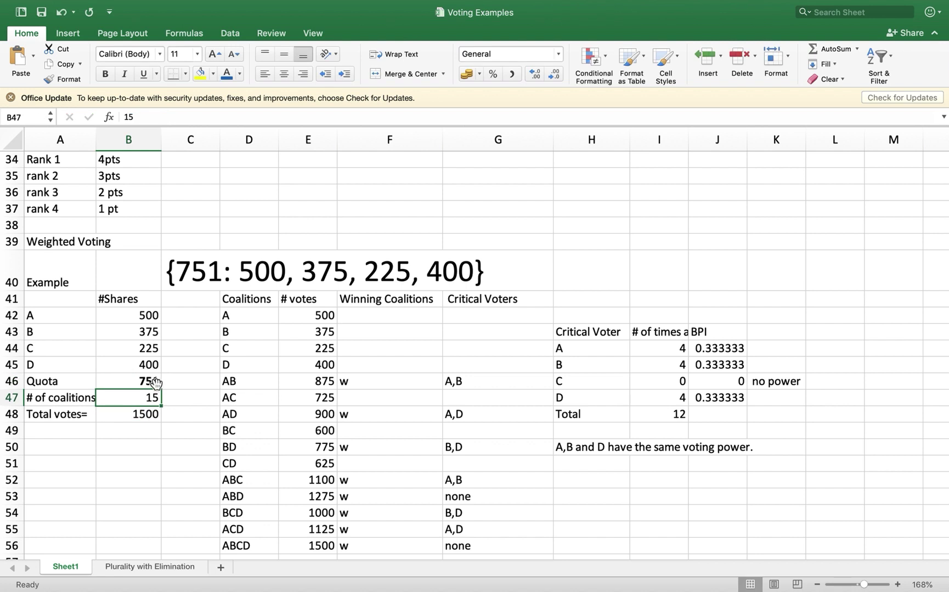
pyautogui.click(156, 382)
pyautogui.click(198, 270)
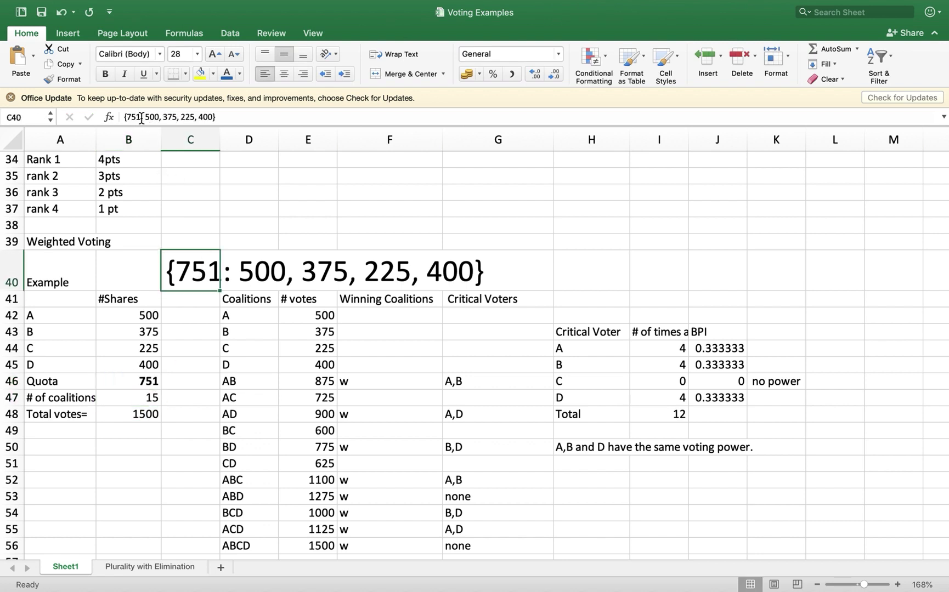
# Step: Examine the number of coalitions in B47 for the four voters
pyautogui.click(144, 400)
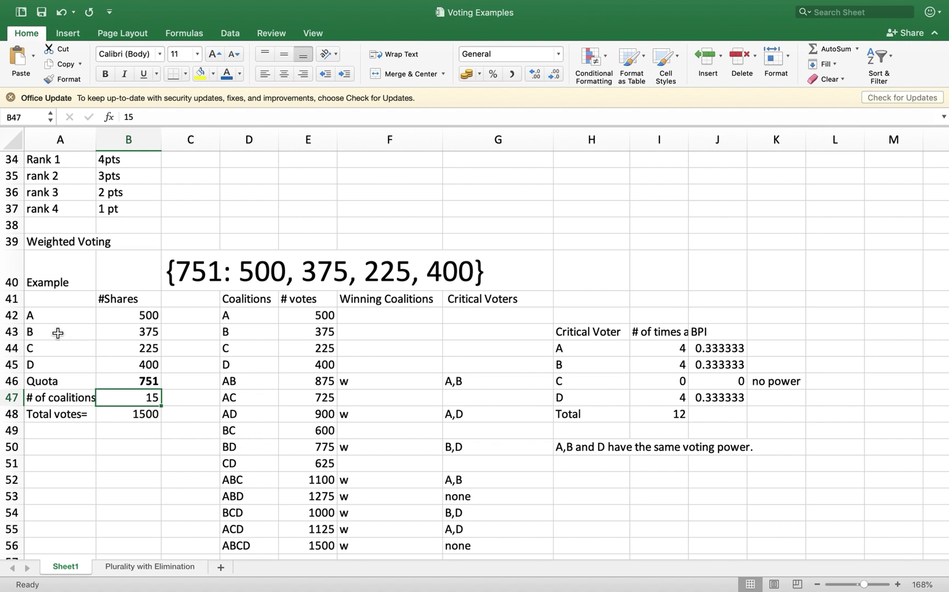
pyautogui.click(113, 434)
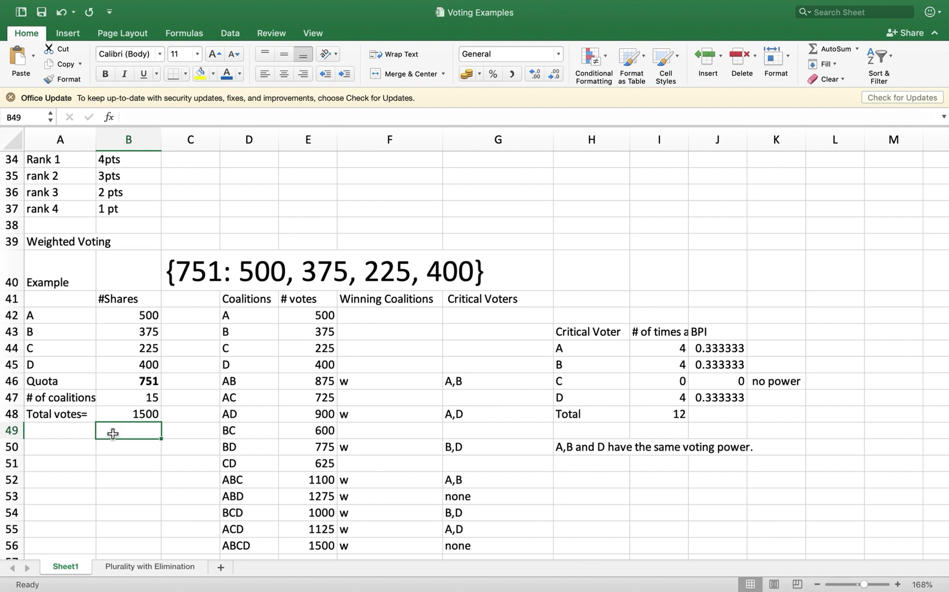
pyautogui.click(144, 402)
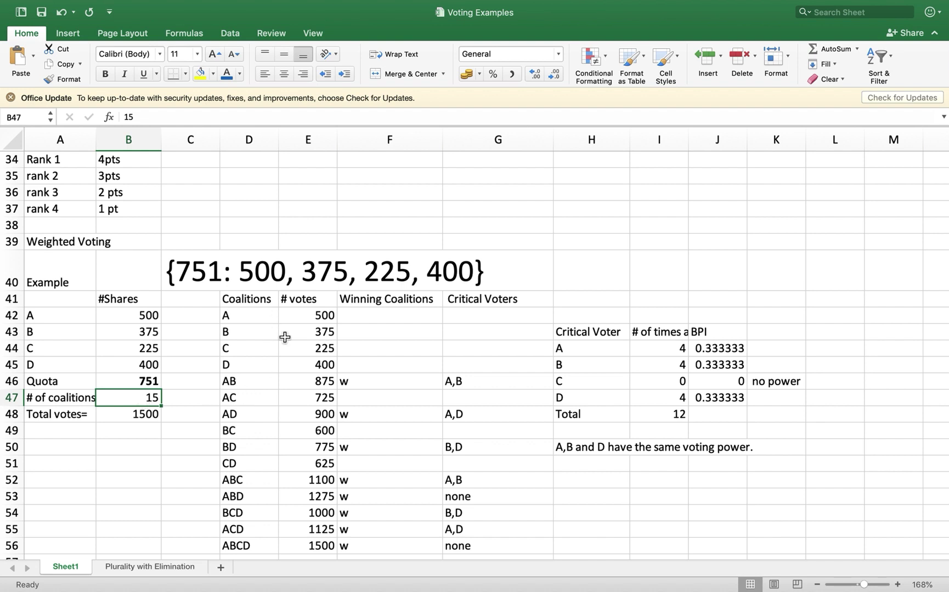
# Step: Go through the Coalitions list in D42:D56, from the single voters through the pairs and triples to ABCD
pyautogui.scroll(-4, 279, 330)
pyautogui.click(256, 253)
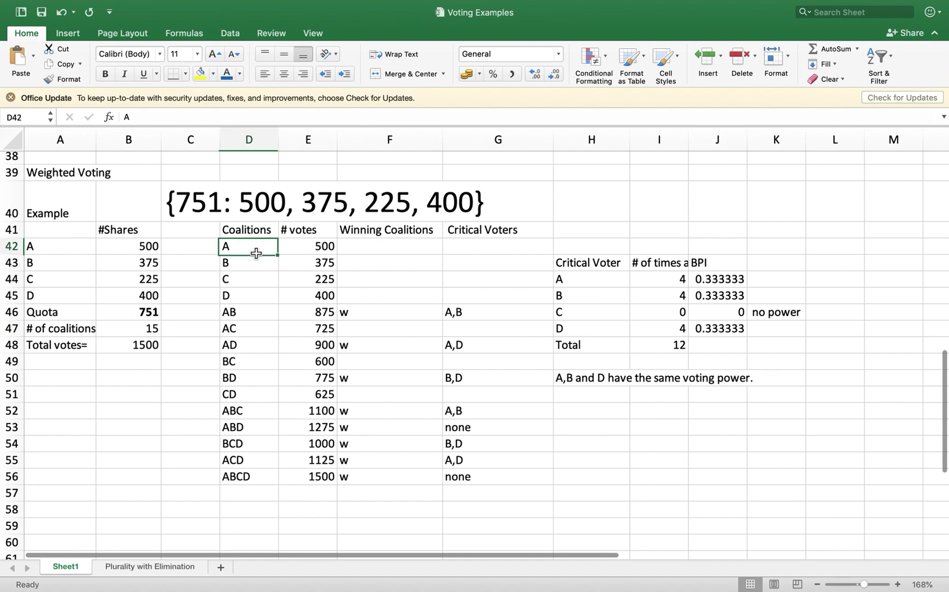
pyautogui.press('Down')
pyautogui.press('Down')
pyautogui.press('Down')
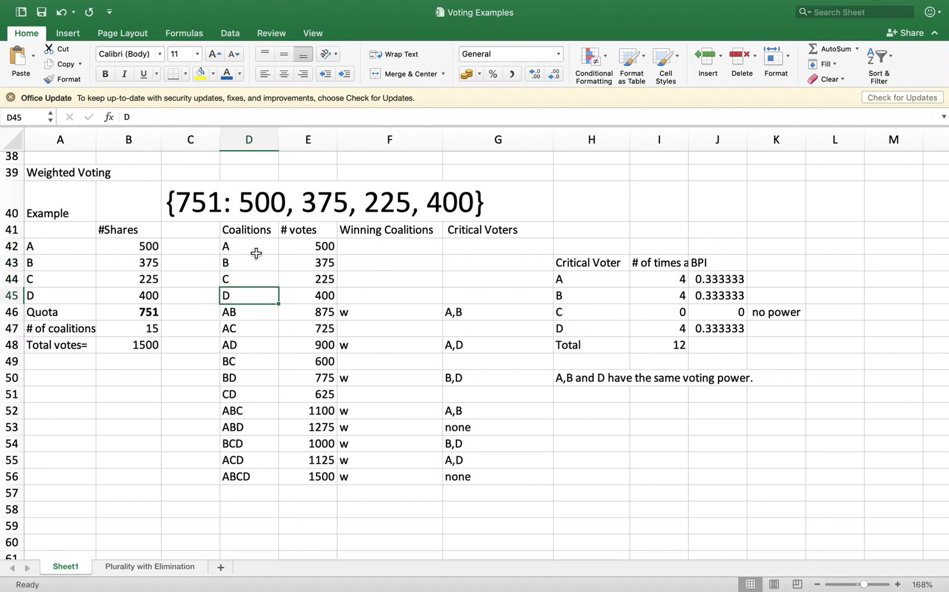
pyautogui.click(252, 317)
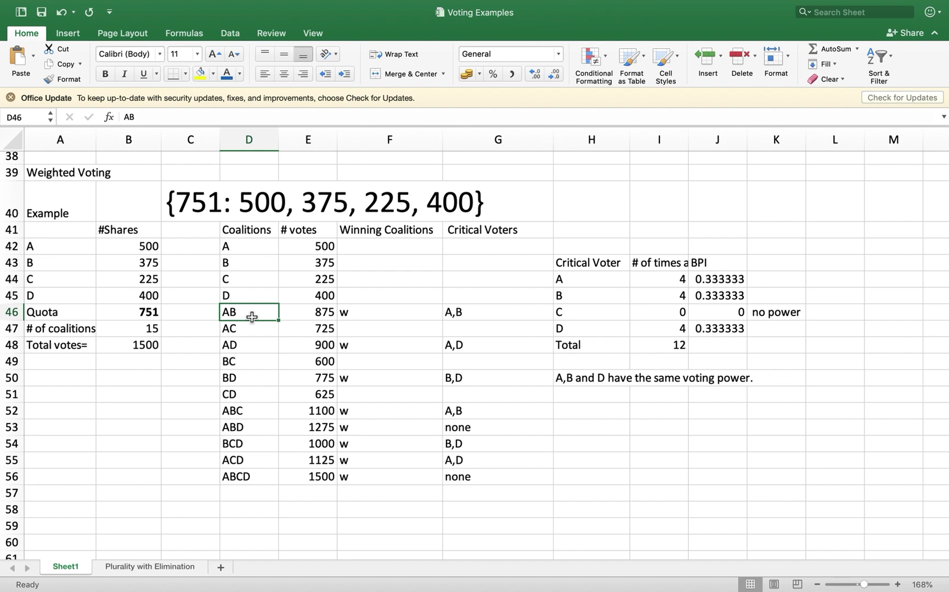
pyautogui.press('Down')
pyautogui.press('Down')
pyautogui.press('Down')
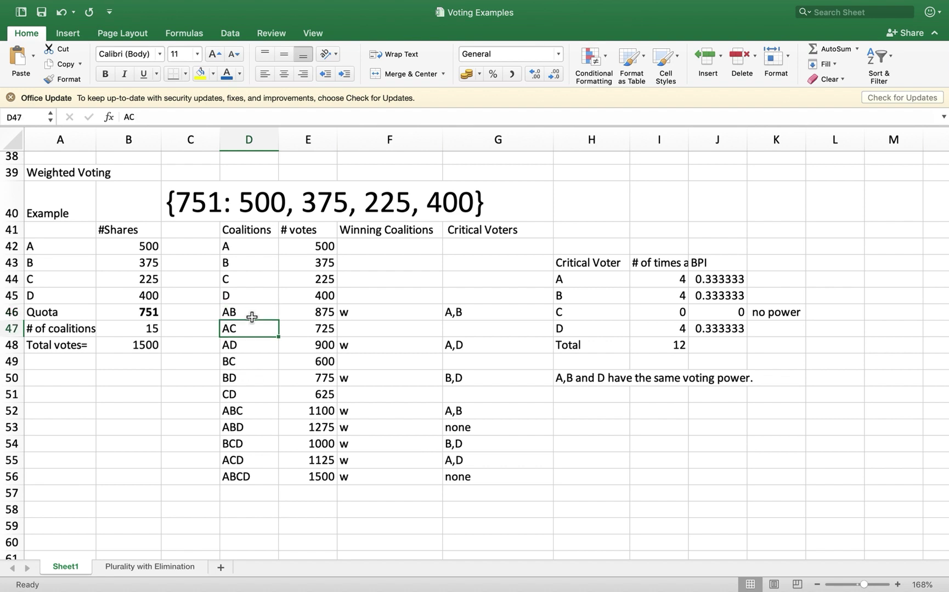
pyautogui.press('Down')
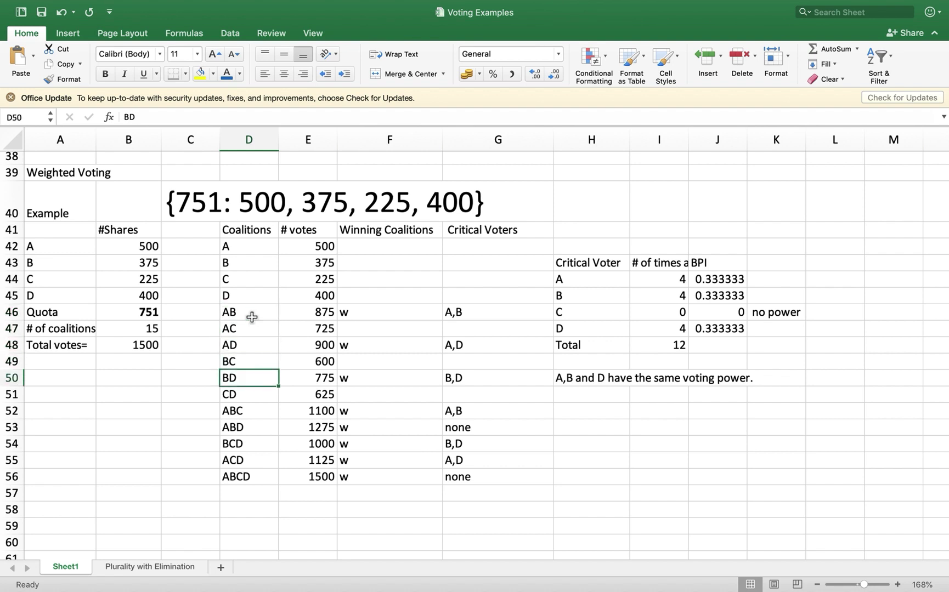
pyautogui.press('Down')
pyautogui.press('Down')
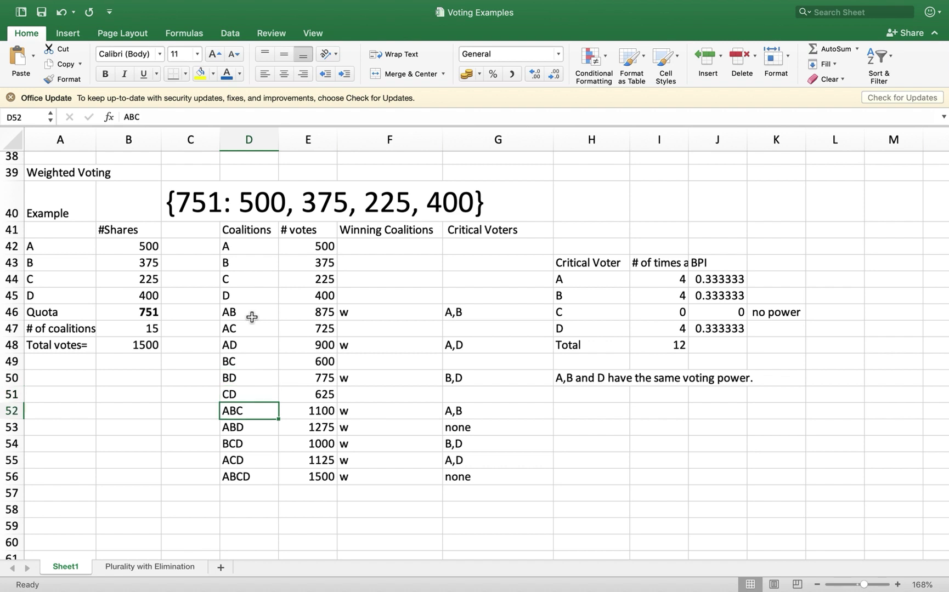
pyautogui.press('Down')
pyautogui.press('Down')
pyautogui.press('Down')
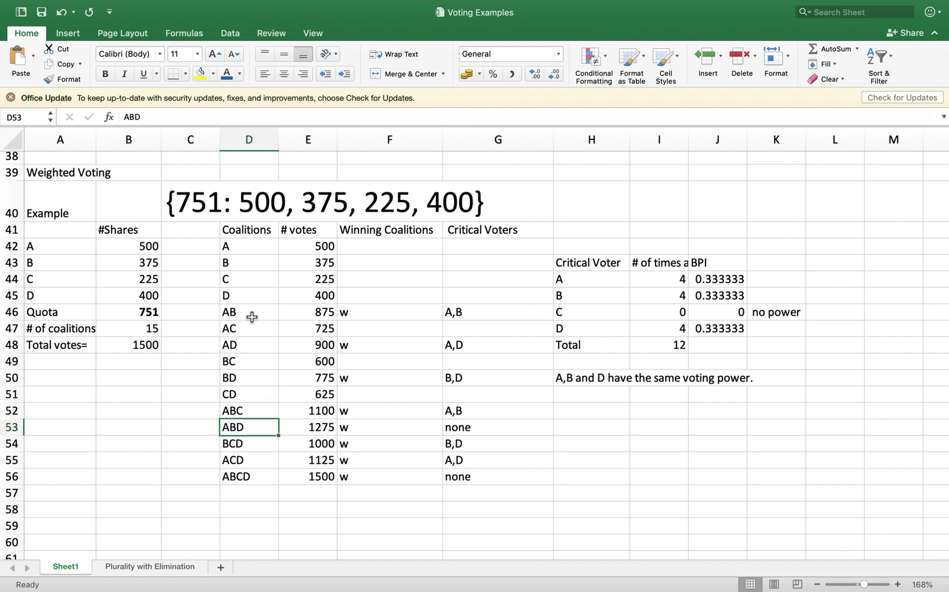
pyautogui.press('Down')
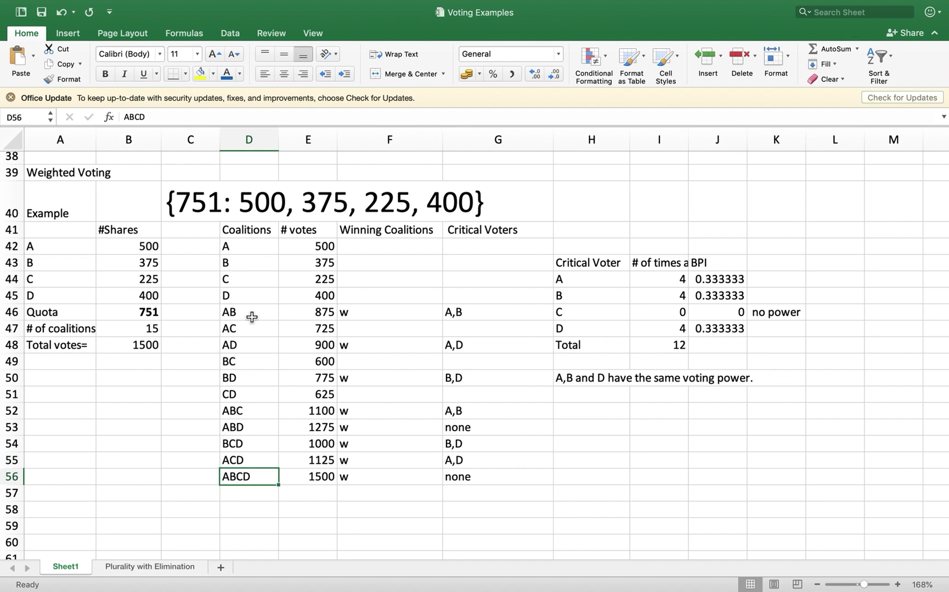
# Step: Compare the # votes entries of the single-voter coalitions with the voters' share counts
pyautogui.moveTo(252, 245); pyautogui.dragTo(313, 255)
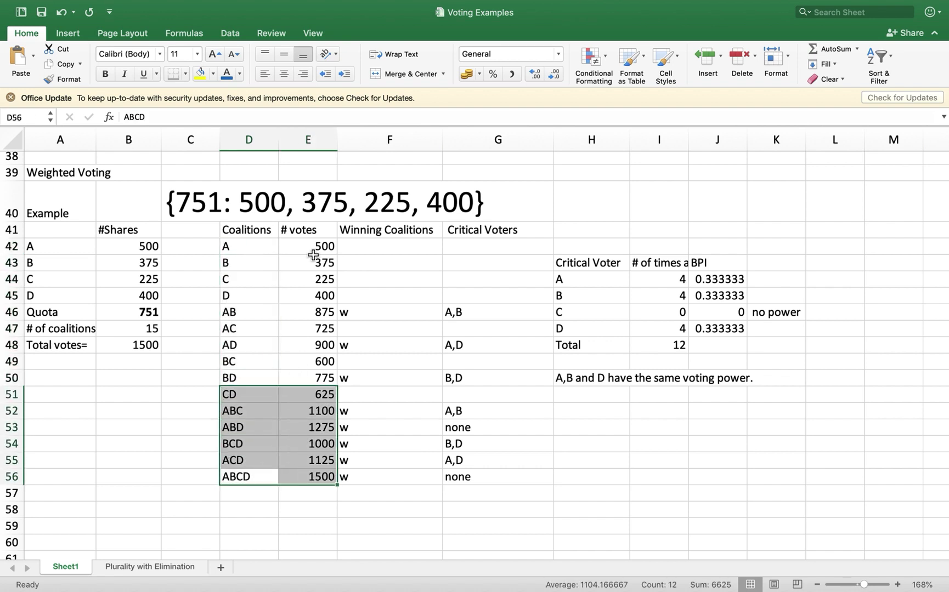
pyautogui.doubleClick(314, 250)
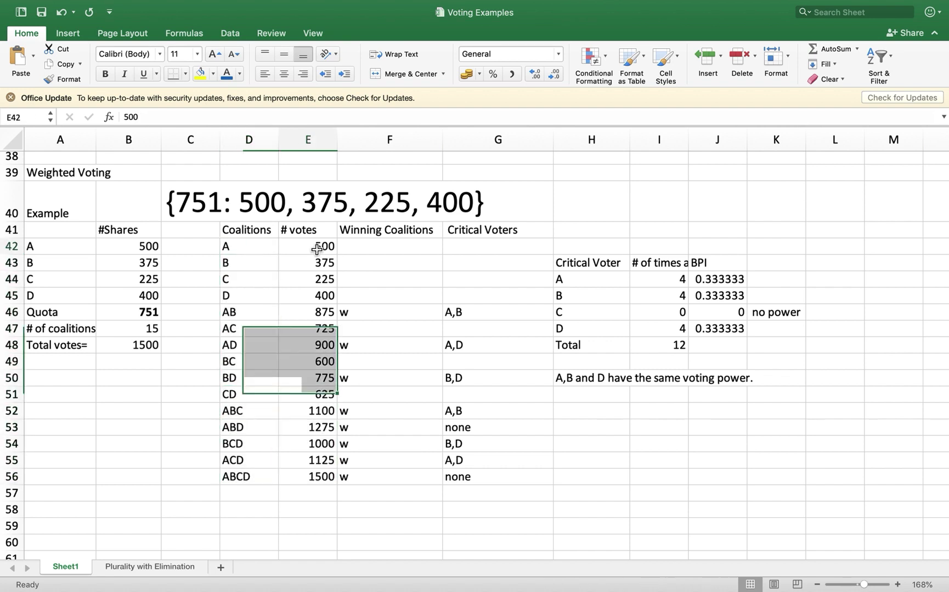
pyautogui.click(127, 246)
pyautogui.click(317, 250)
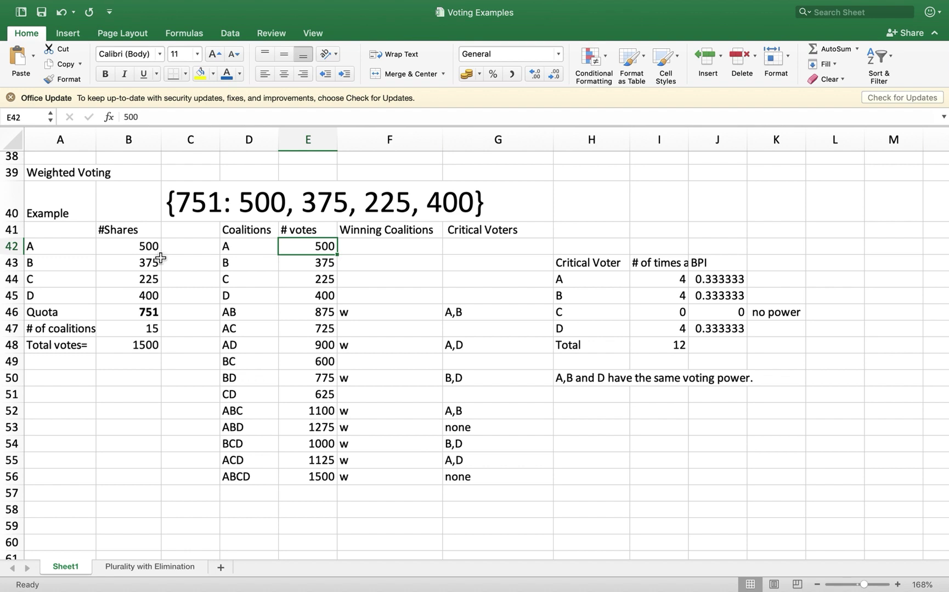
pyautogui.click(328, 296)
# Step: Inspect the vote-sum formulas of coalitions AB in E46 and ABC in E52, with the cells they reference
pyautogui.click(327, 316)
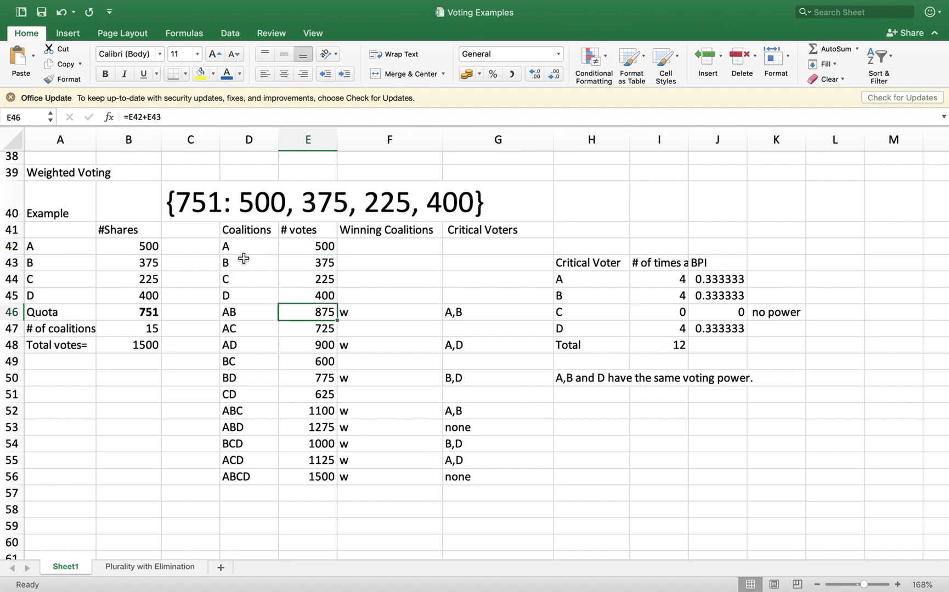
pyautogui.click(190, 117)
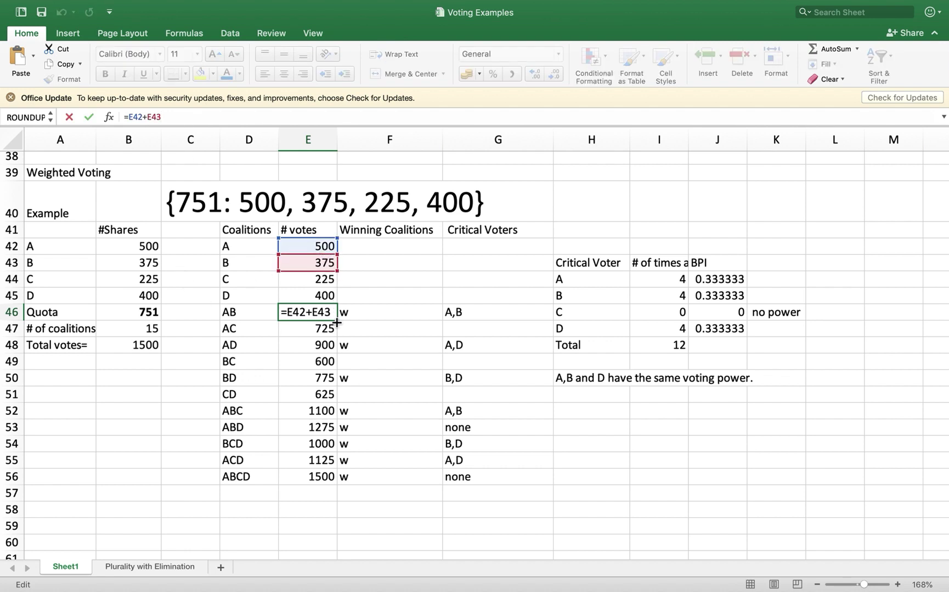
pyautogui.press('Return')
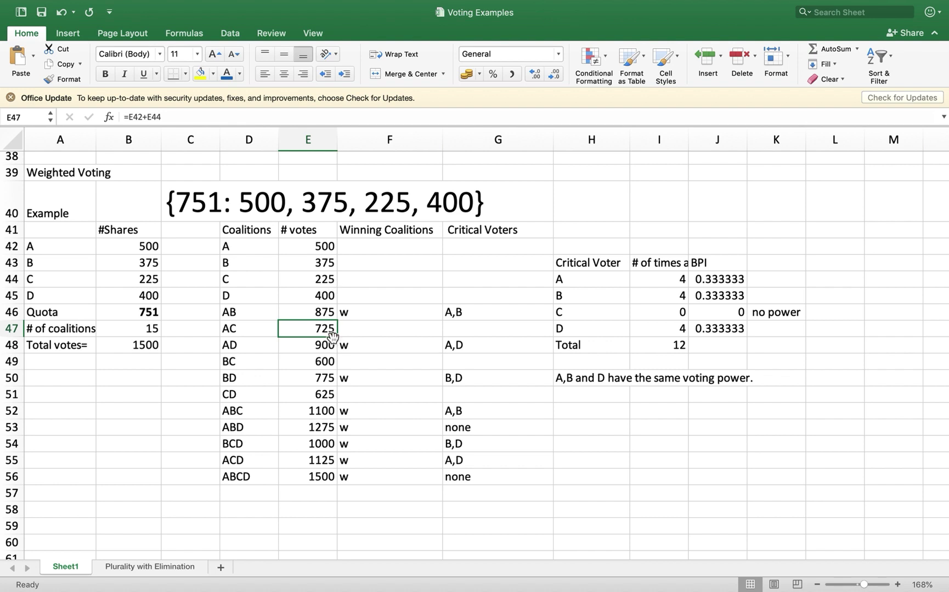
pyautogui.click(327, 414)
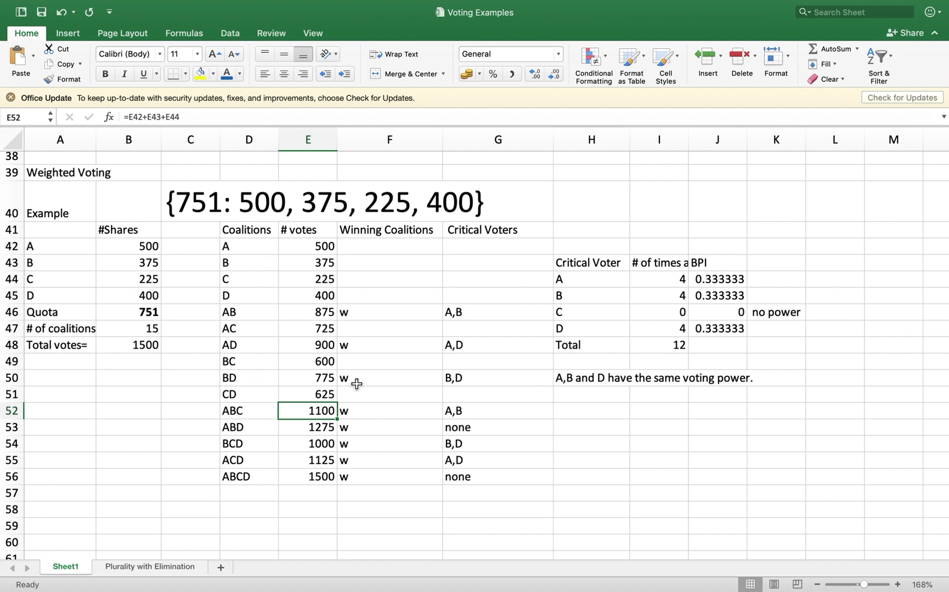
pyautogui.click(248, 119)
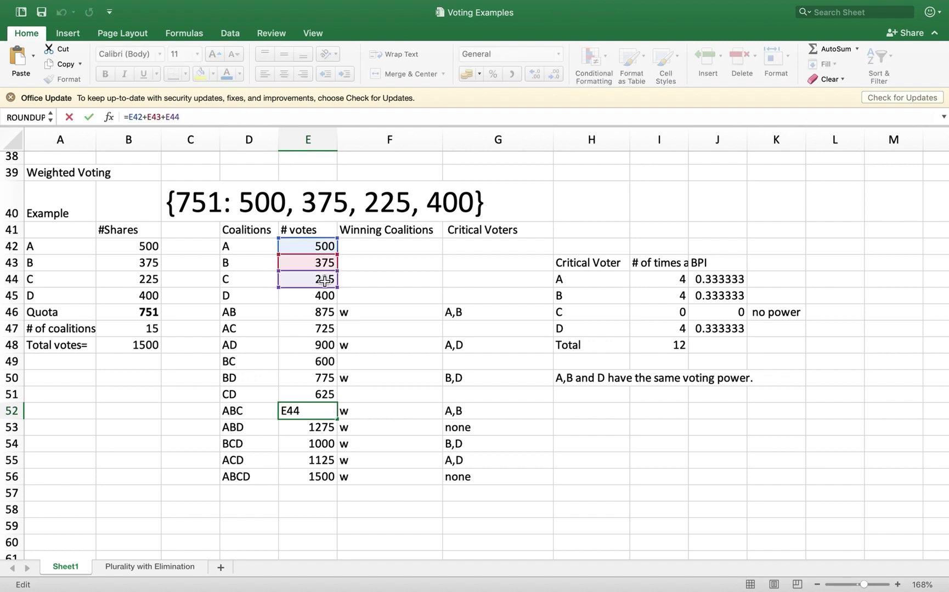
pyautogui.press('Return')
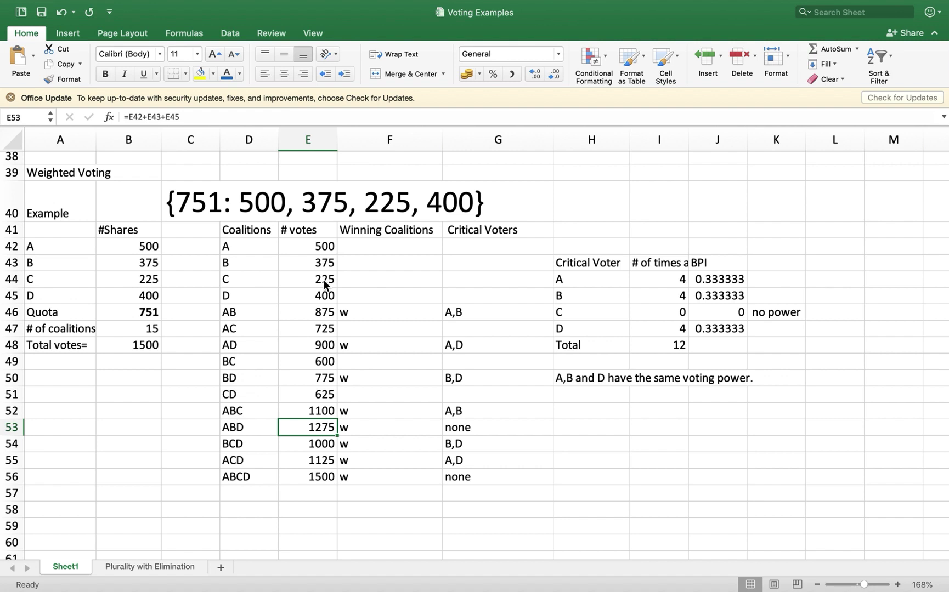
# Step: Check the vote formula of coalition ABCD in E56 against the total votes in B48
pyautogui.click(318, 477)
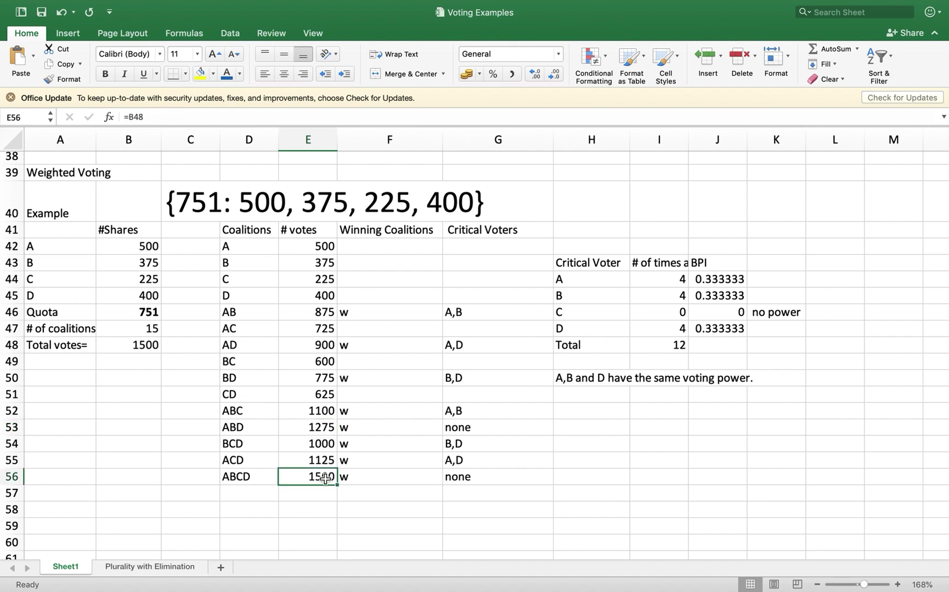
pyautogui.click(147, 351)
pyautogui.click(323, 483)
# Step: Compare coalition AB's votes in E46 with the quota in C40 and review its winning coalition mark in F46
pyautogui.click(333, 318)
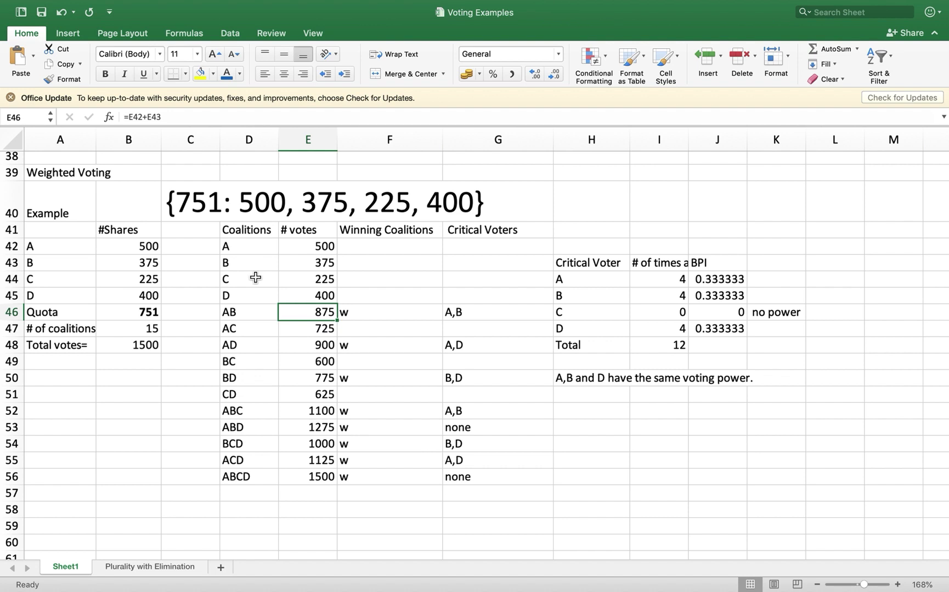
pyautogui.click(206, 217)
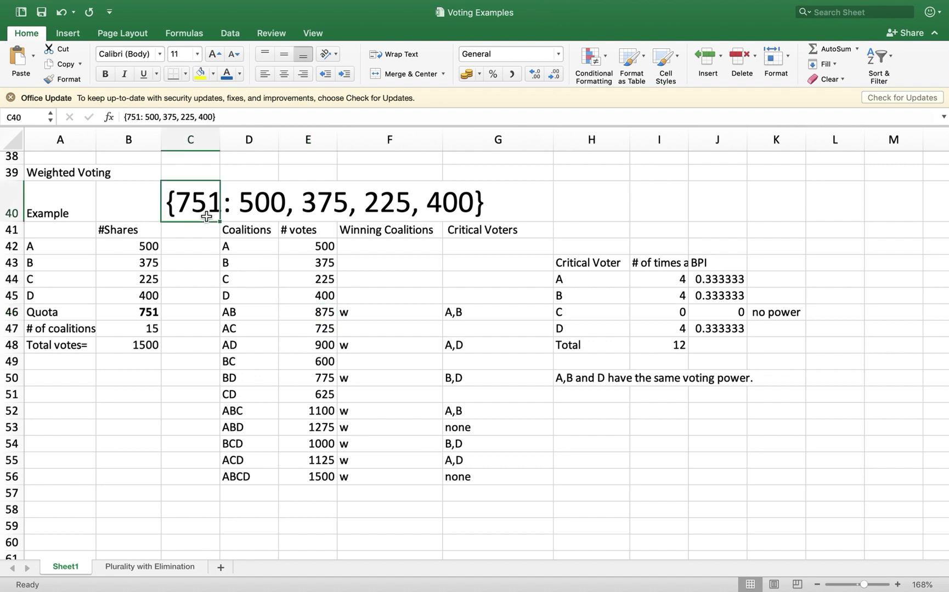
pyautogui.click(323, 316)
pyautogui.press('Right')
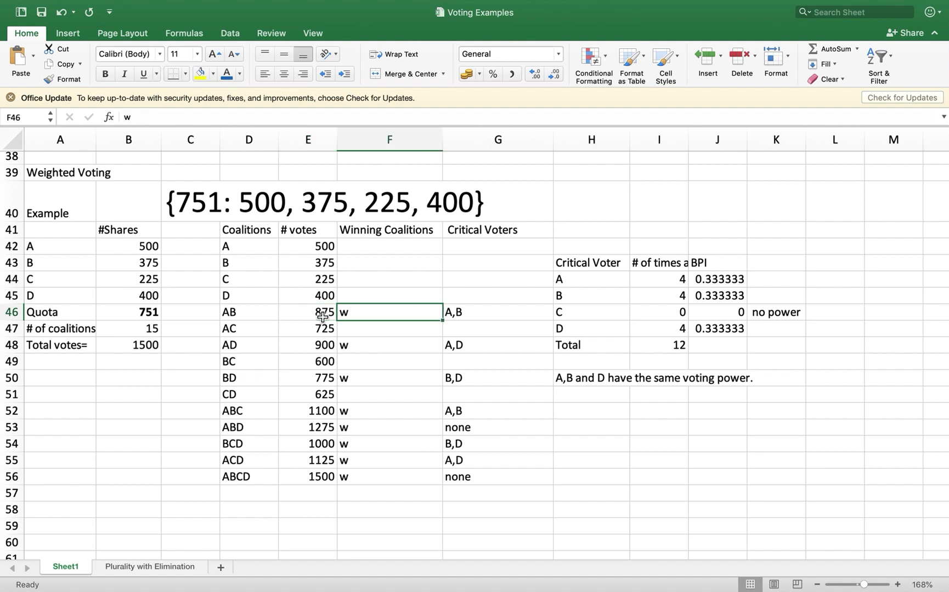
pyautogui.moveTo(732, 4)
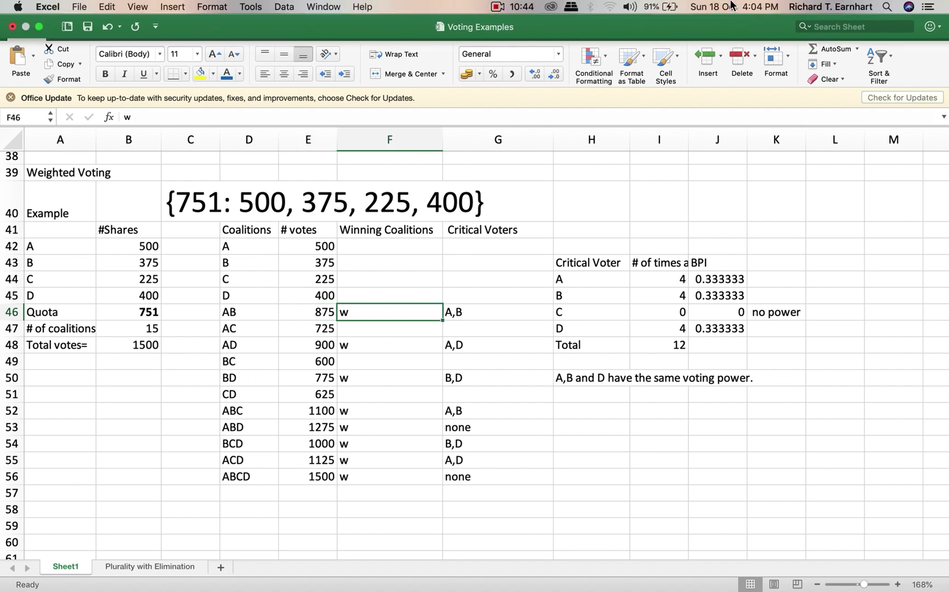
pyautogui.press('Left')
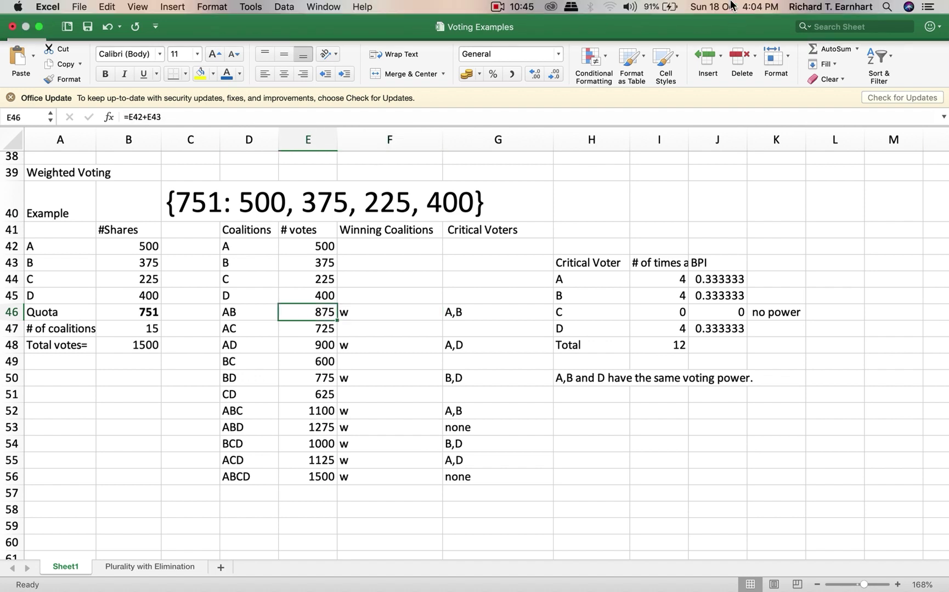
# Step: Review the winning coalition marks in F46:F56 against each coalition's vote sum and the quota
pyautogui.press('Right')
pyautogui.press('Down')
pyautogui.press('Down')
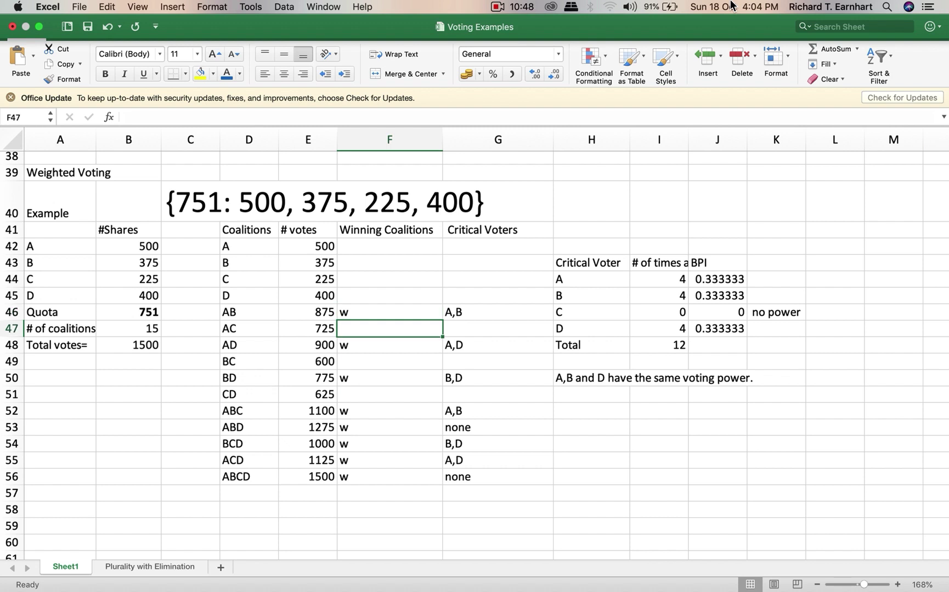
pyautogui.press('Up')
pyautogui.press('Up')
pyautogui.press('Down')
pyautogui.press('Down')
pyautogui.press('Down')
pyautogui.press('Down')
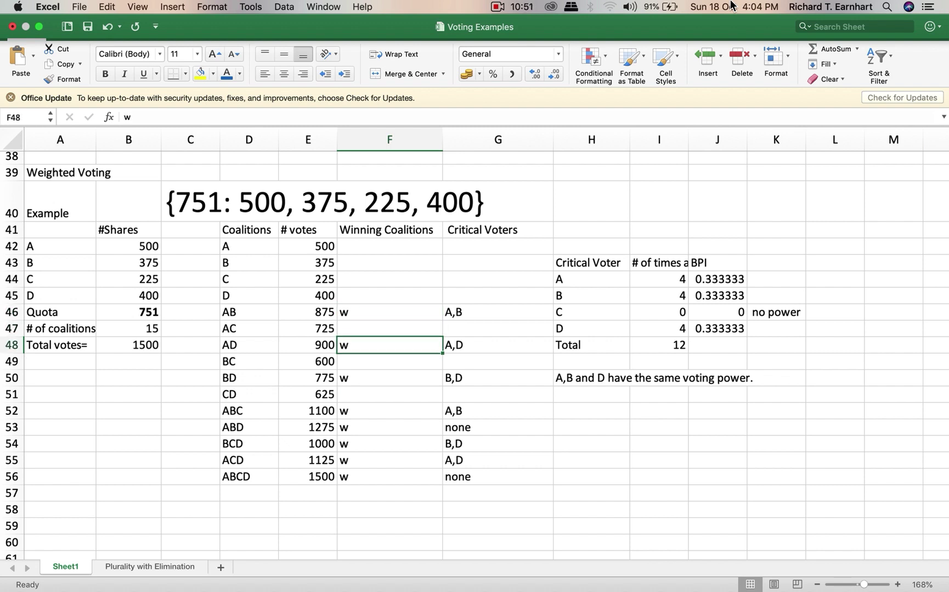
pyautogui.press('Down')
pyautogui.press('Down')
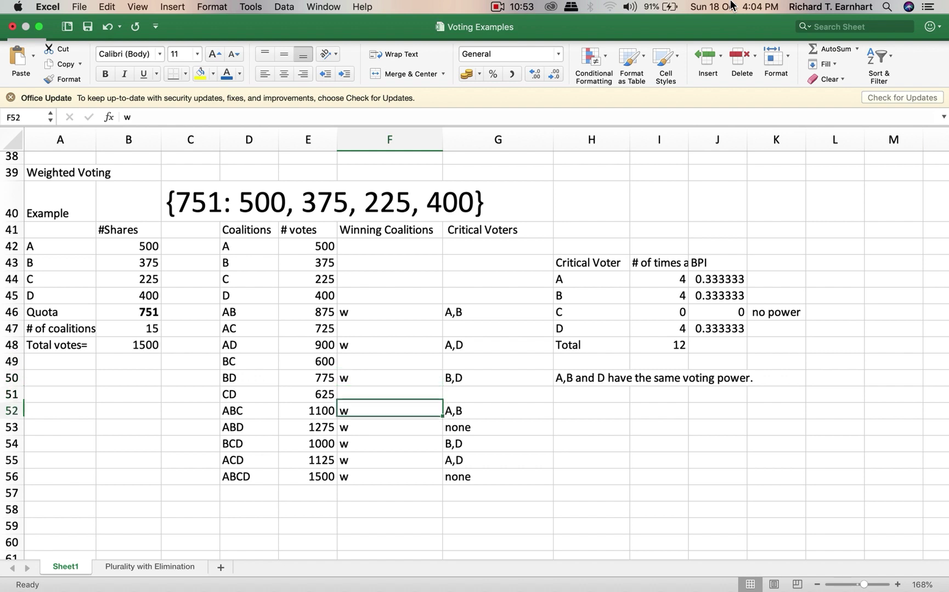
pyautogui.press('Down')
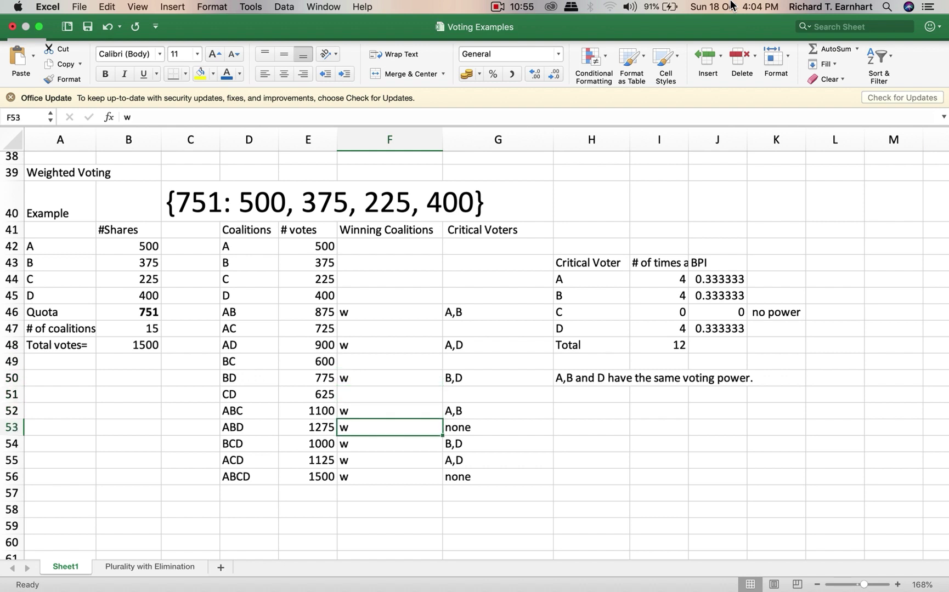
pyautogui.press('Down')
pyautogui.press('Down')
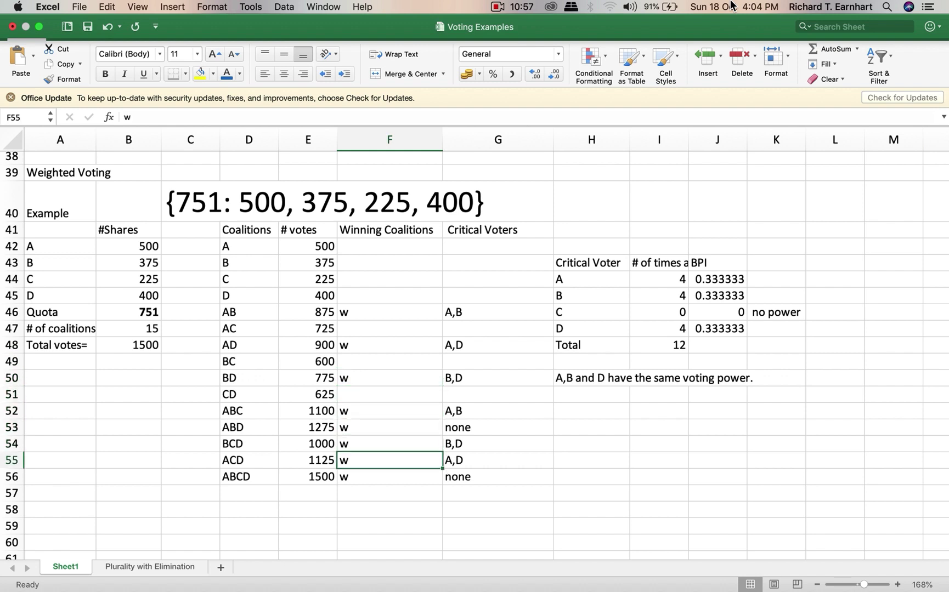
pyautogui.press('Down')
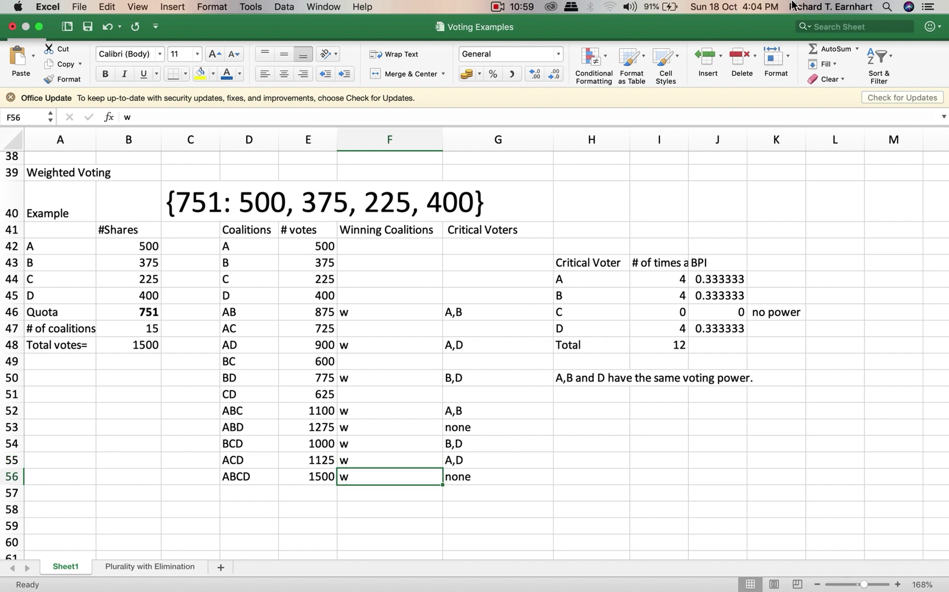
# Step: Examine the critical voters of coalition AB in G46 against its votes in E46 and the individual votes in E42 and E43
pyautogui.click(482, 317)
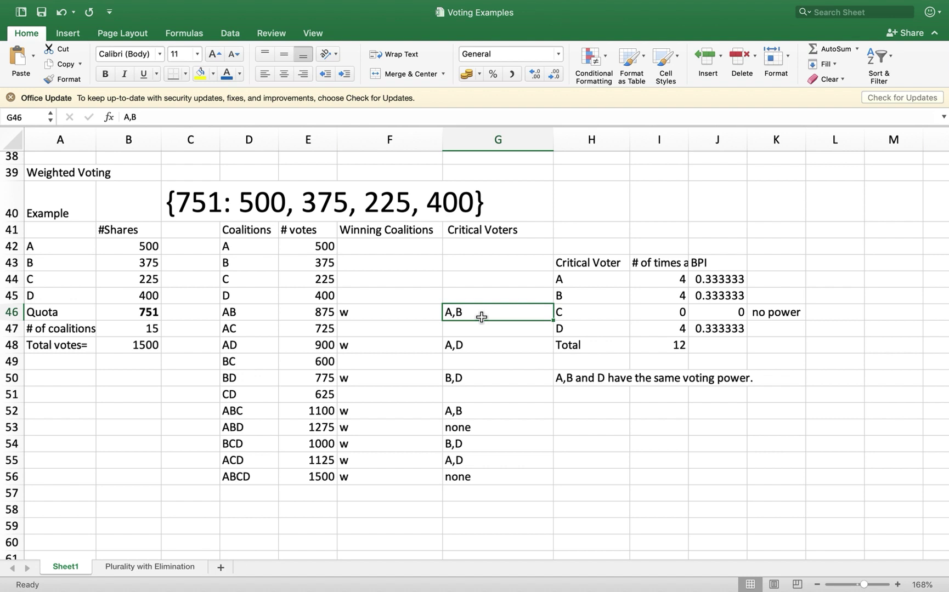
pyautogui.click(241, 317)
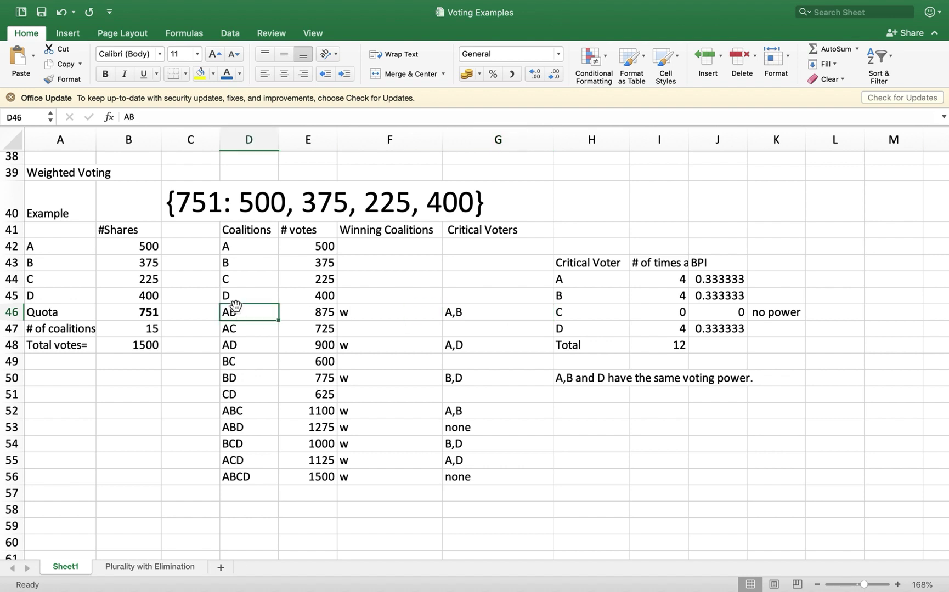
pyautogui.click(324, 312)
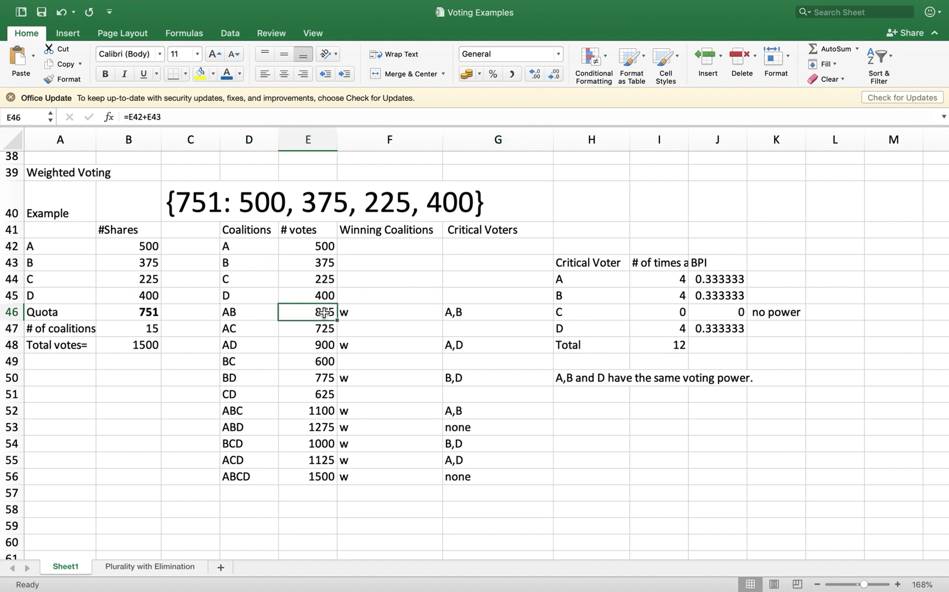
pyautogui.click(327, 246)
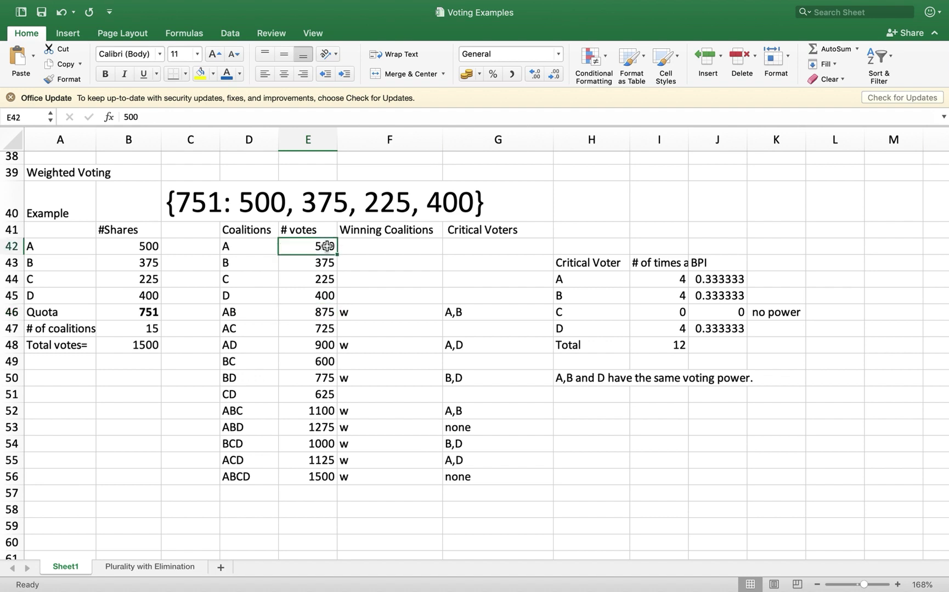
pyautogui.click(329, 269)
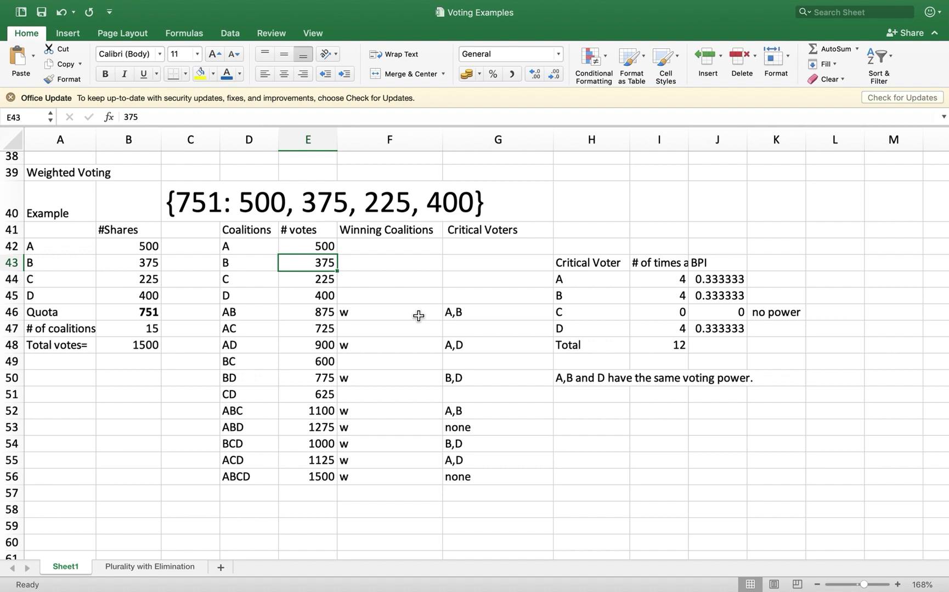
pyautogui.click(462, 313)
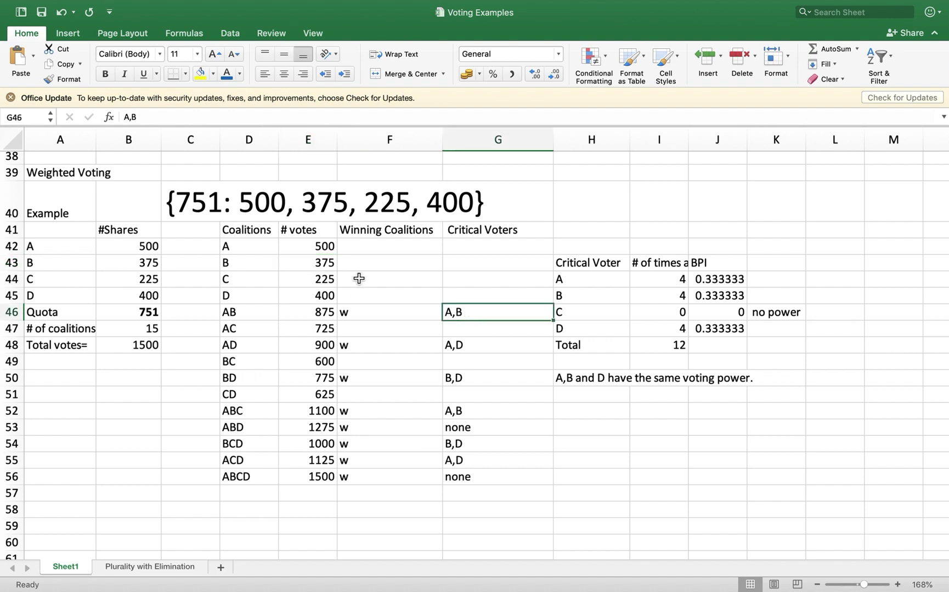
# Step: Check the critical voters of coalitions AD in G48 and BD in G50, comparing AD's votes in E48 with voter A's votes in E42
pyautogui.click(329, 251)
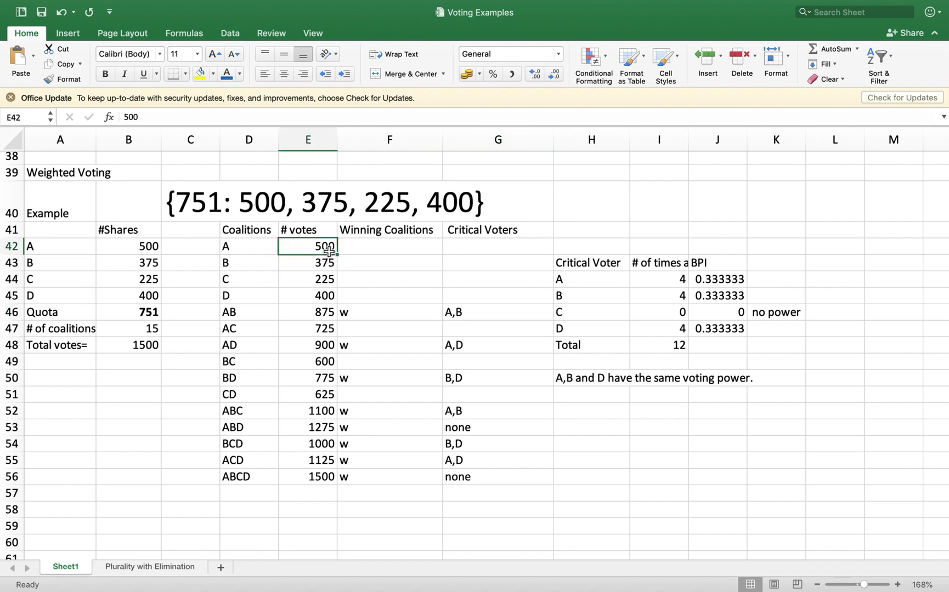
pyautogui.click(331, 351)
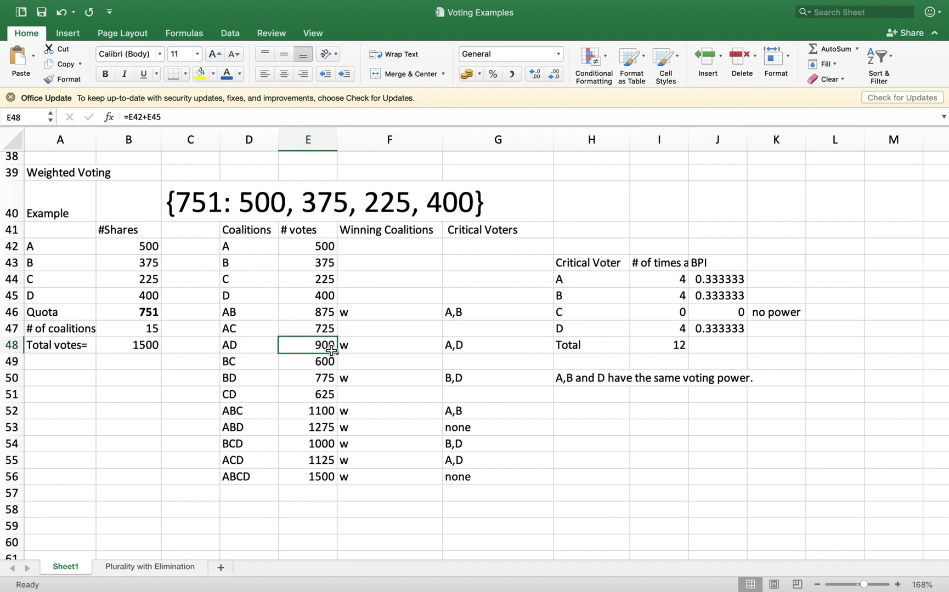
pyautogui.click(458, 352)
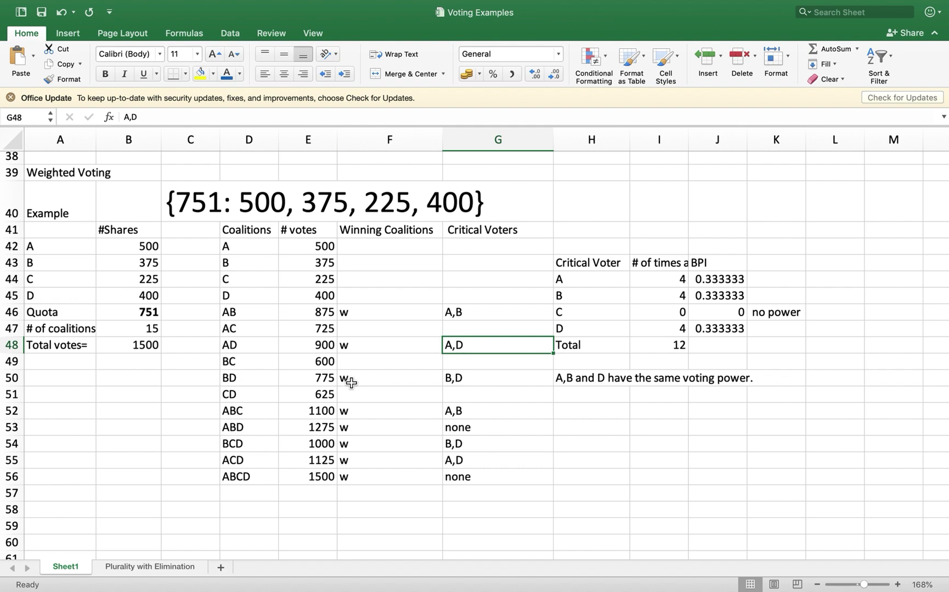
pyautogui.click(466, 387)
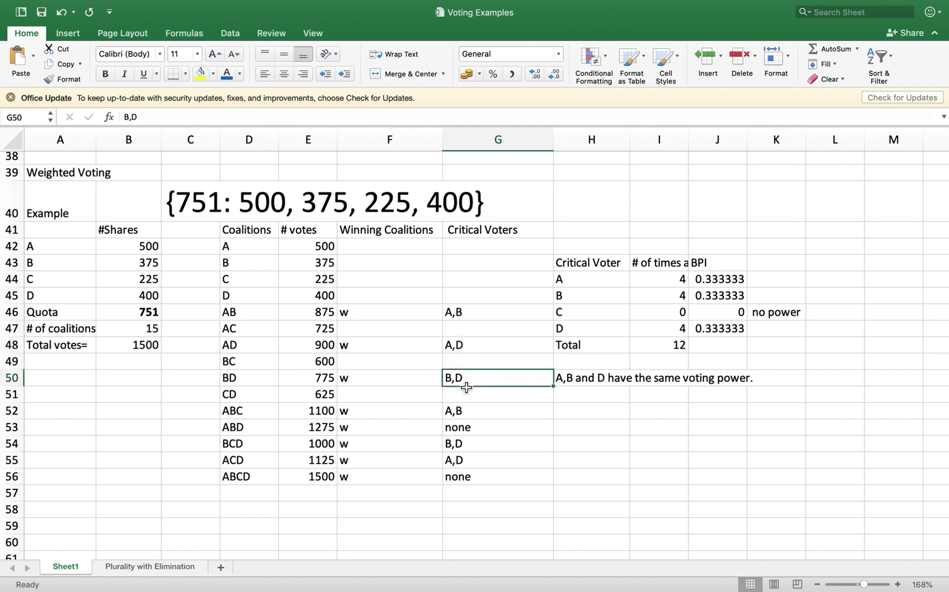
# Step: Compare coalition ABC's votes in E52 and its critical voters in G52 with voter C's votes in E44
pyautogui.click(326, 416)
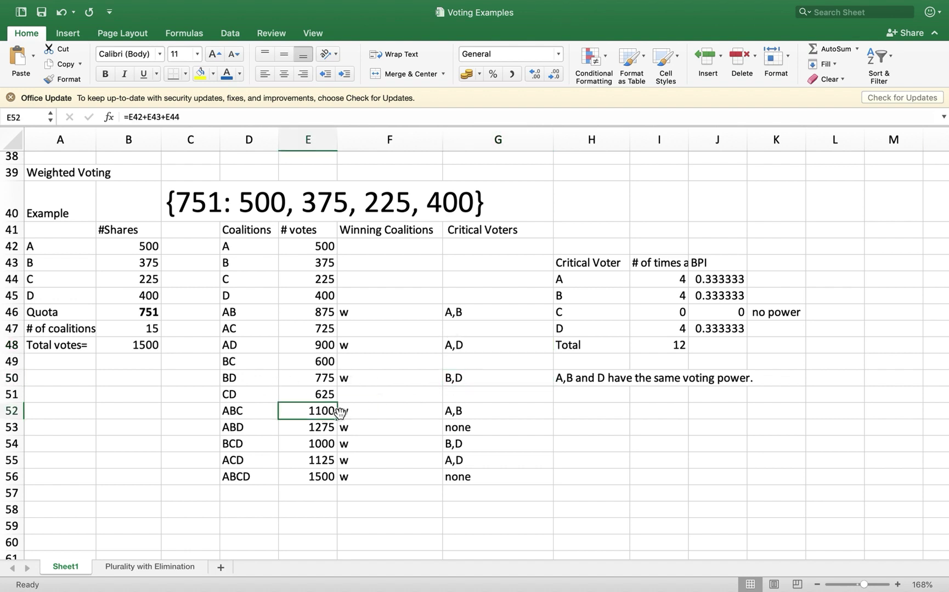
pyautogui.click(465, 413)
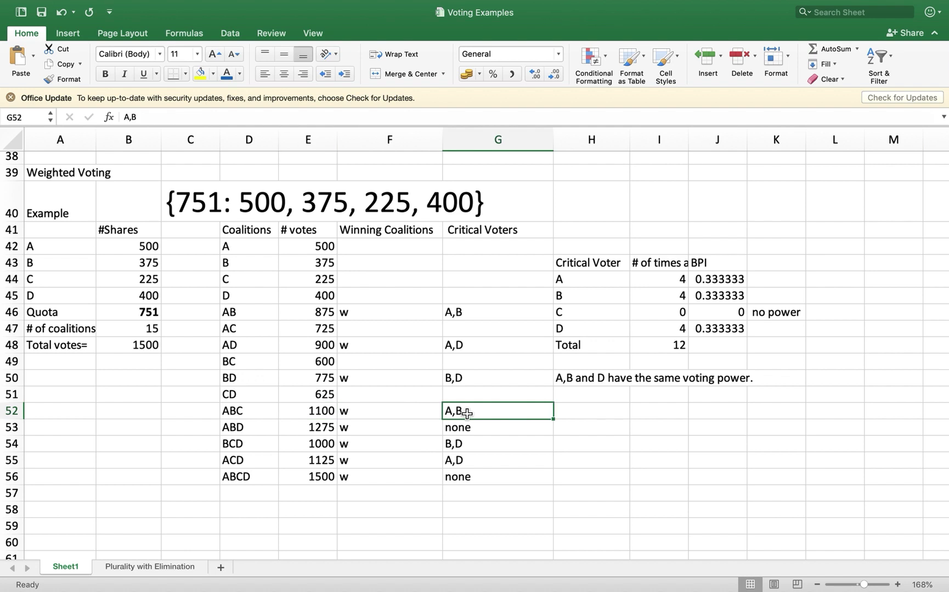
pyautogui.click(326, 417)
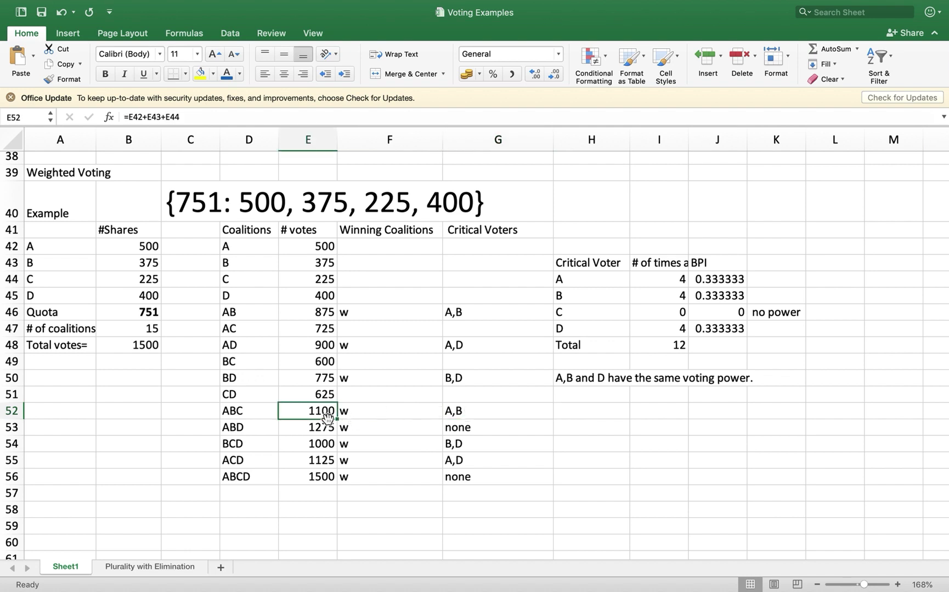
pyautogui.click(323, 282)
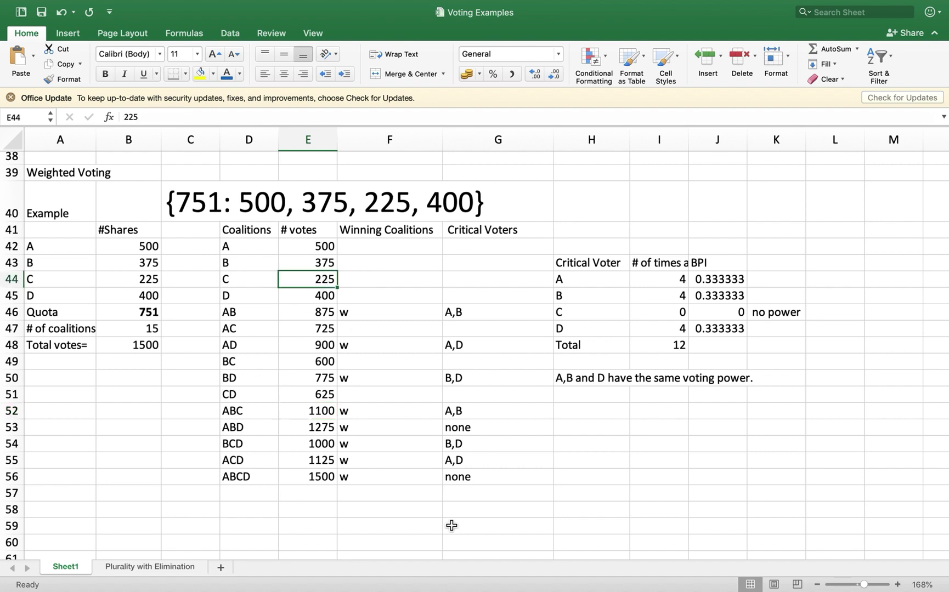
# Step: Calculate coalition ABC's votes without voter C in G57 with the formula =1100-225
pyautogui.doubleClick(485, 495)
pyautogui.write('=')
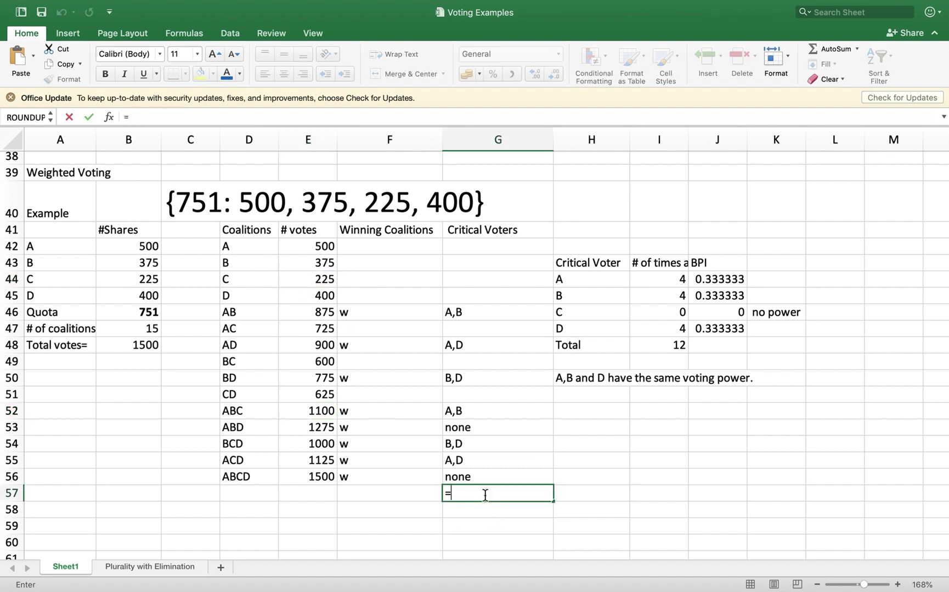
pyautogui.write('1100-')
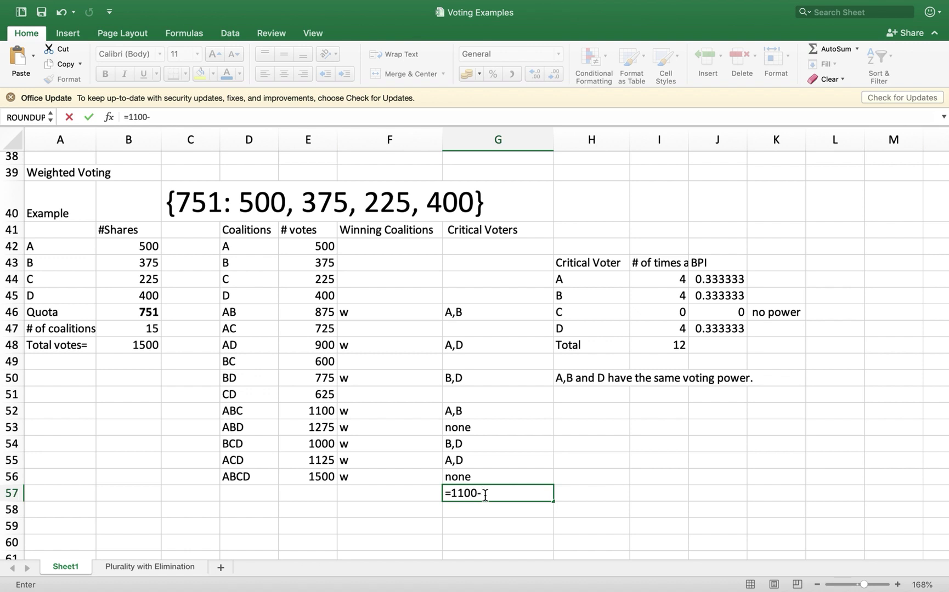
pyautogui.write('225')
pyautogui.press('Return')
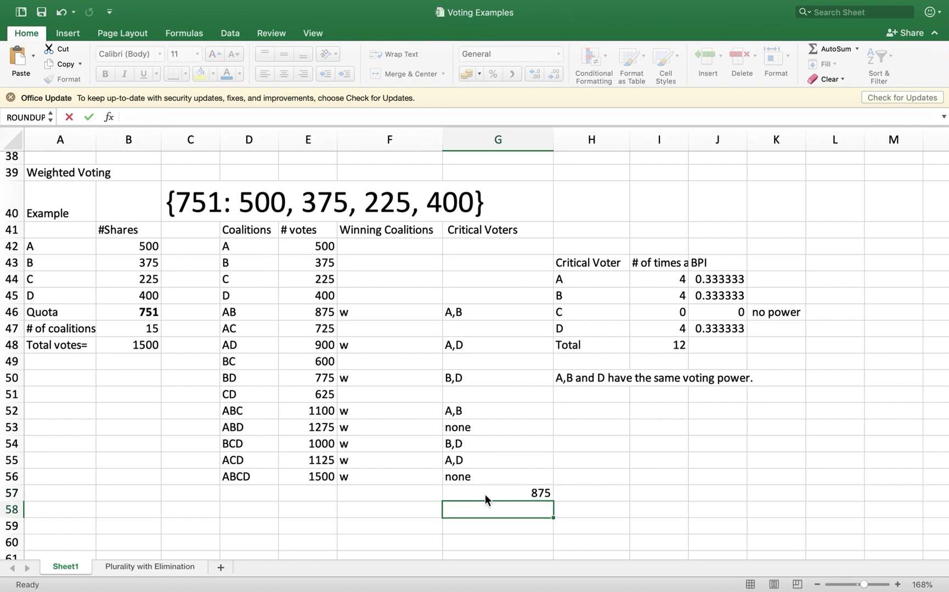
# Step: Clear the scratch calculation from G57
pyautogui.click(514, 495)
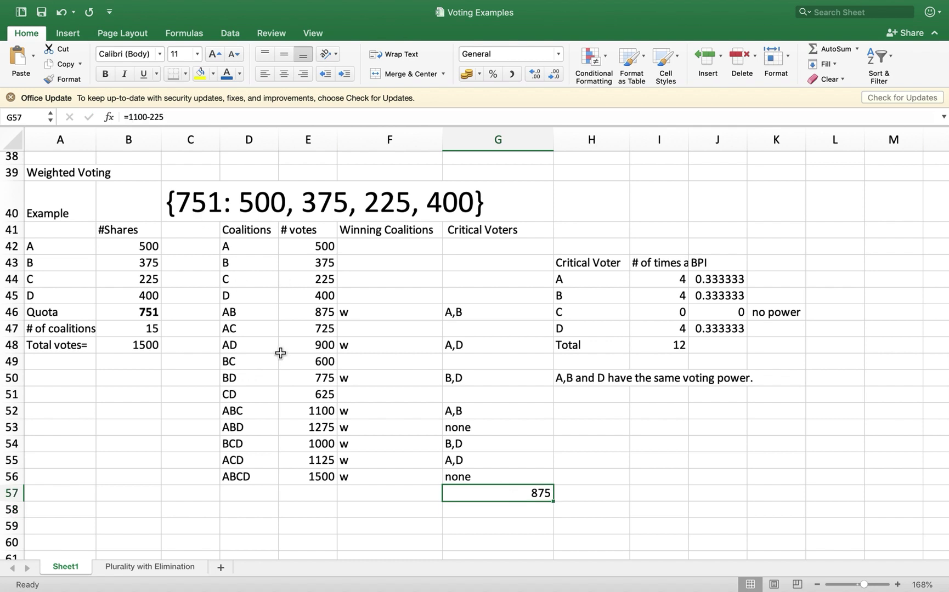
pyautogui.press('Delete')
pyautogui.press('Return')
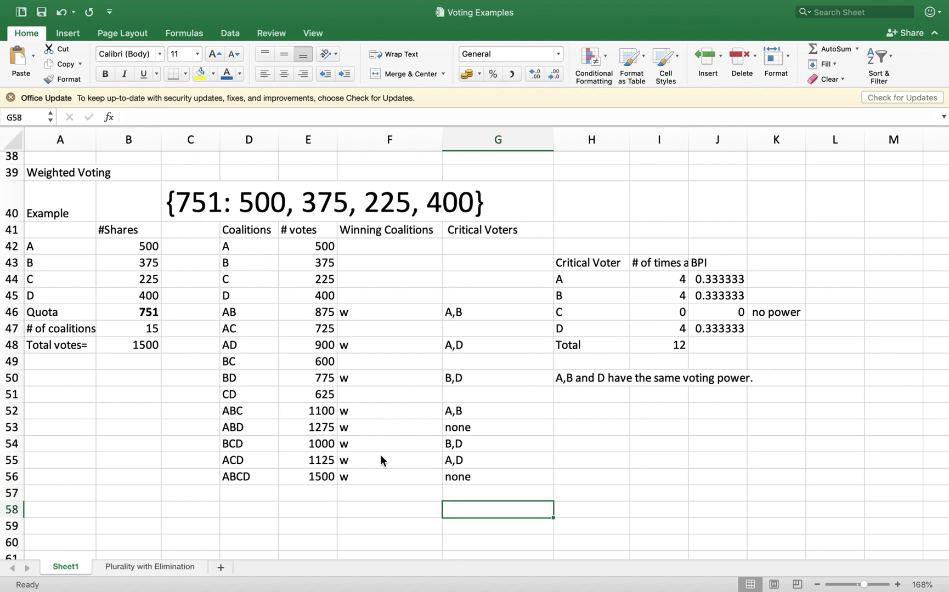
# Step: Review the winning mark of coalition ABC in F52 and the critical voters listed for ABD, BCD and ABCD in column G
pyautogui.click(378, 417)
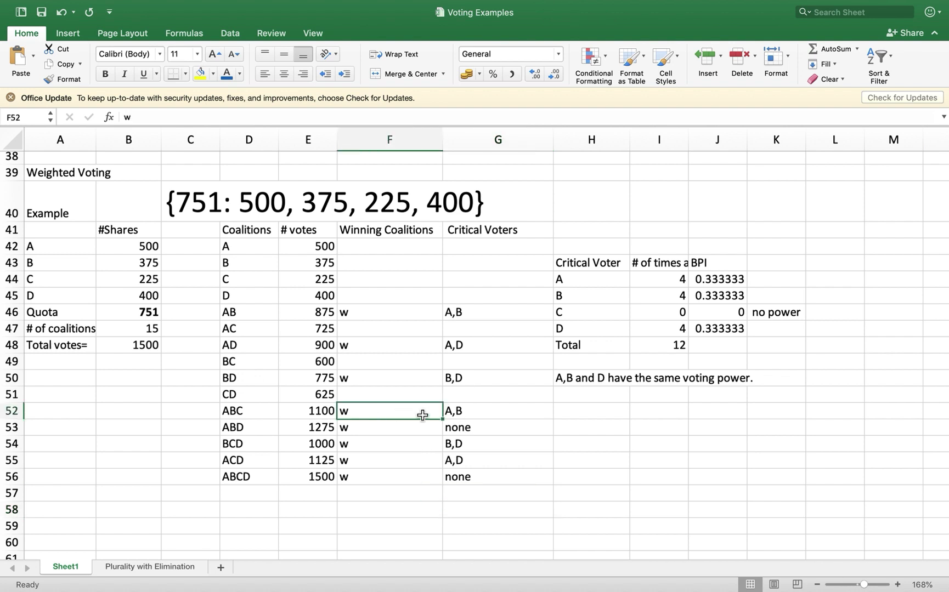
pyautogui.click(460, 433)
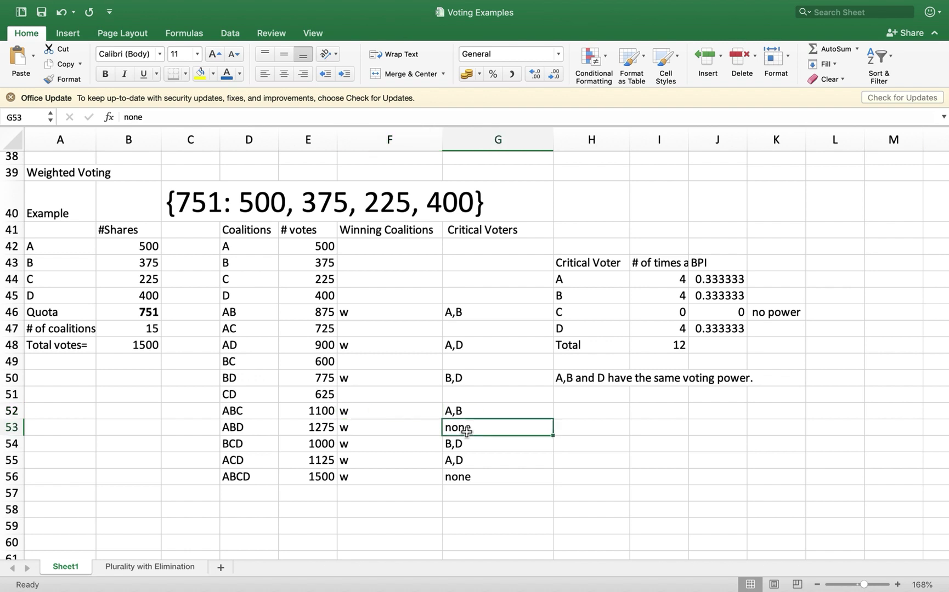
pyautogui.click(246, 435)
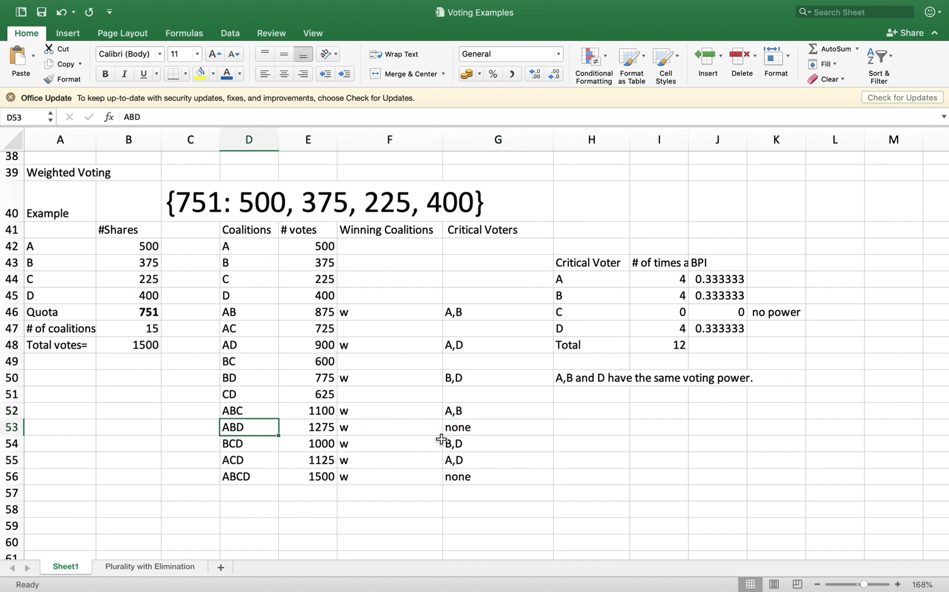
pyautogui.click(458, 444)
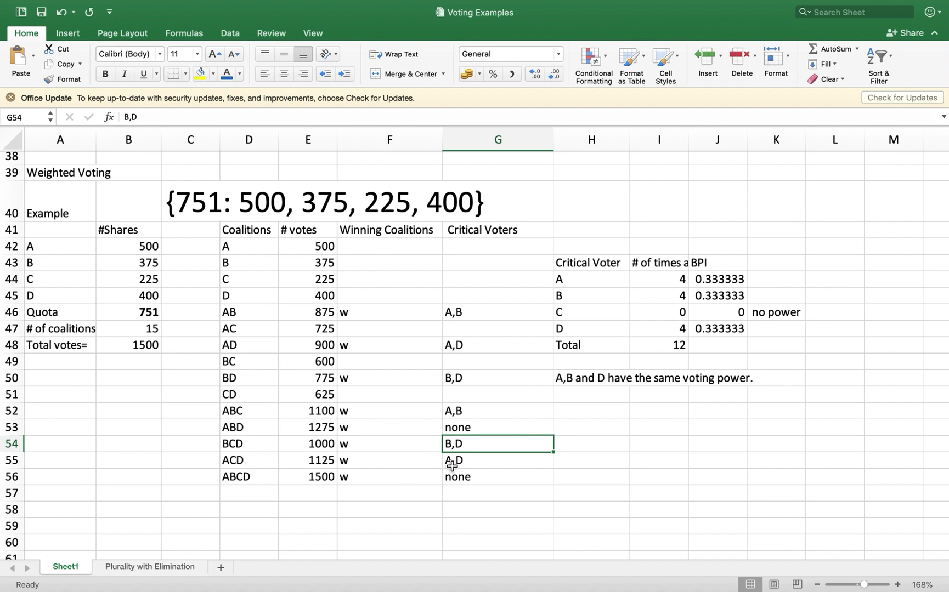
pyautogui.click(252, 481)
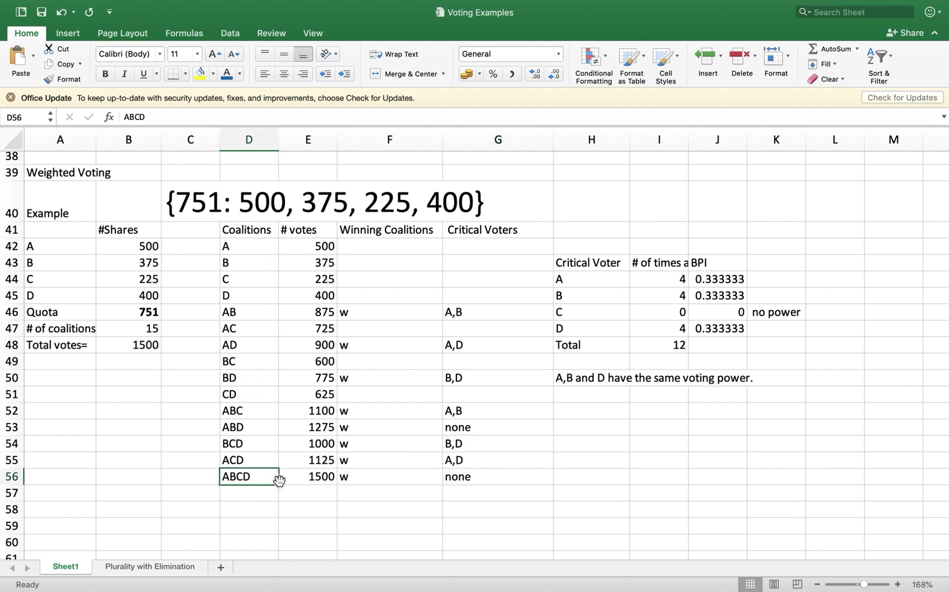
pyautogui.click(479, 479)
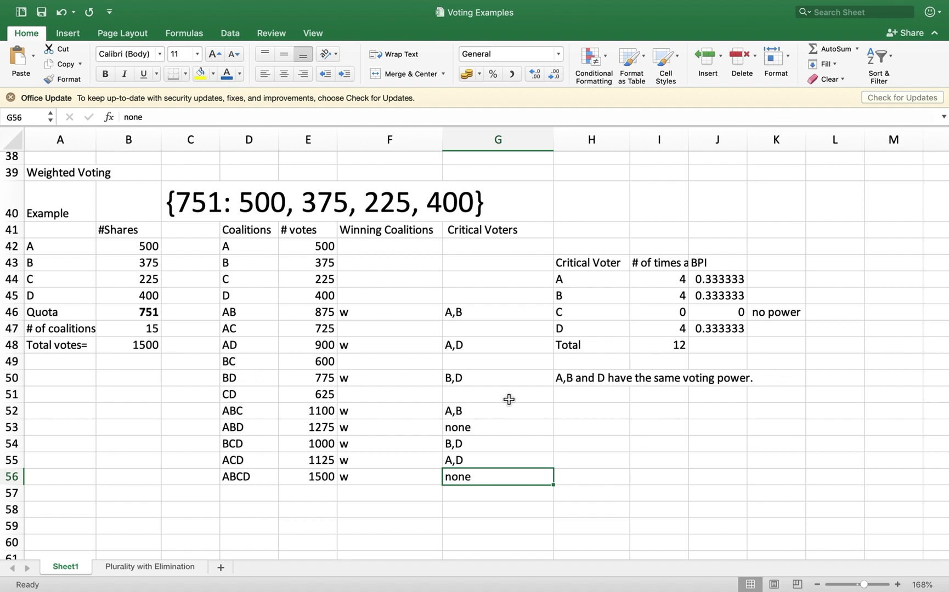
# Step: Compare the critical voter entries in column G, starting at G46, with the total count in I48
pyautogui.click(470, 316)
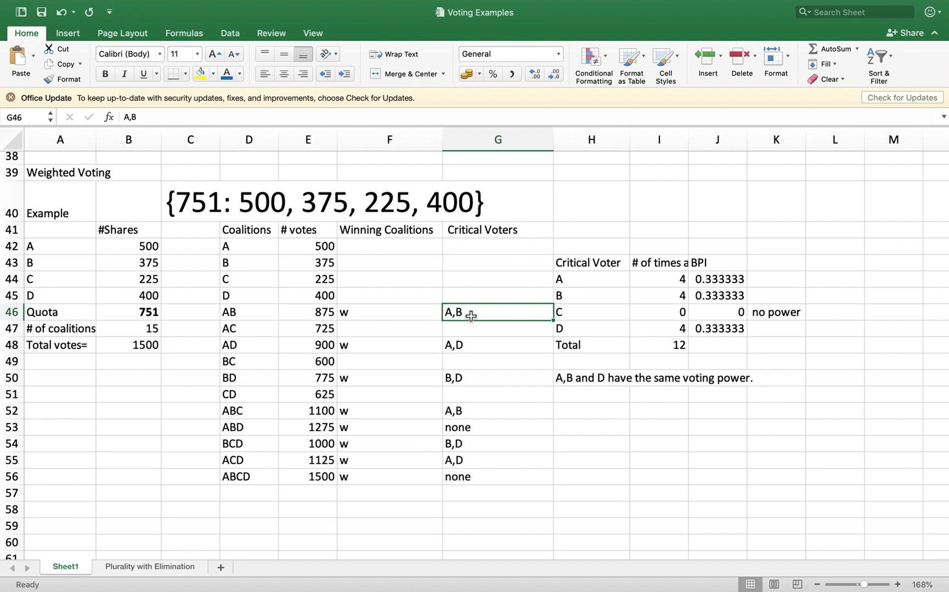
pyautogui.click(473, 362)
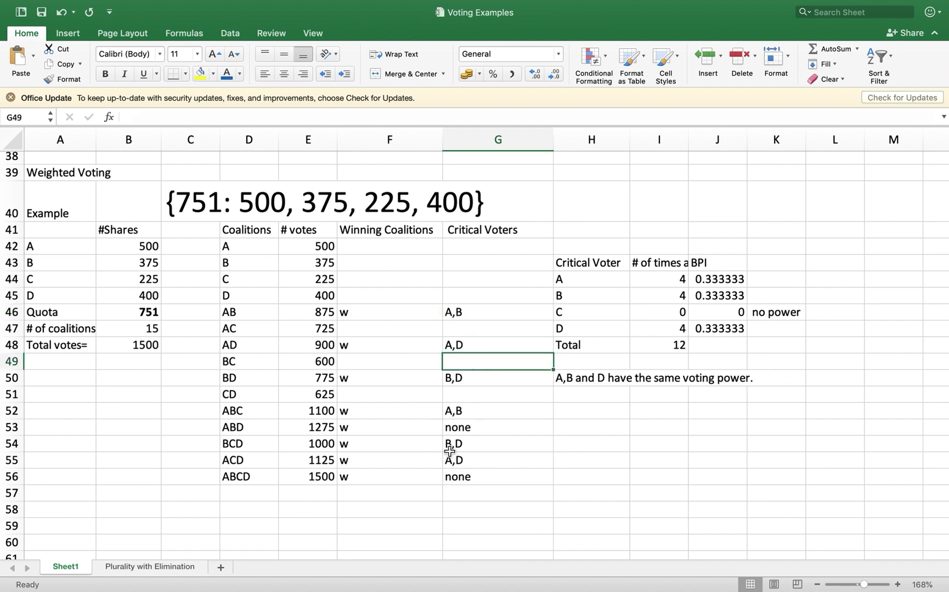
pyautogui.click(679, 349)
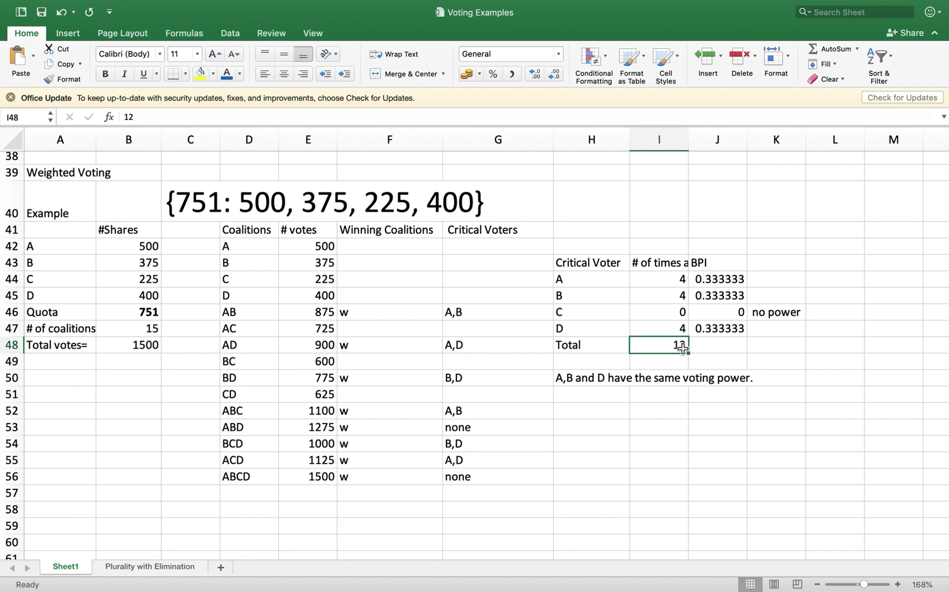
pyautogui.click(479, 320)
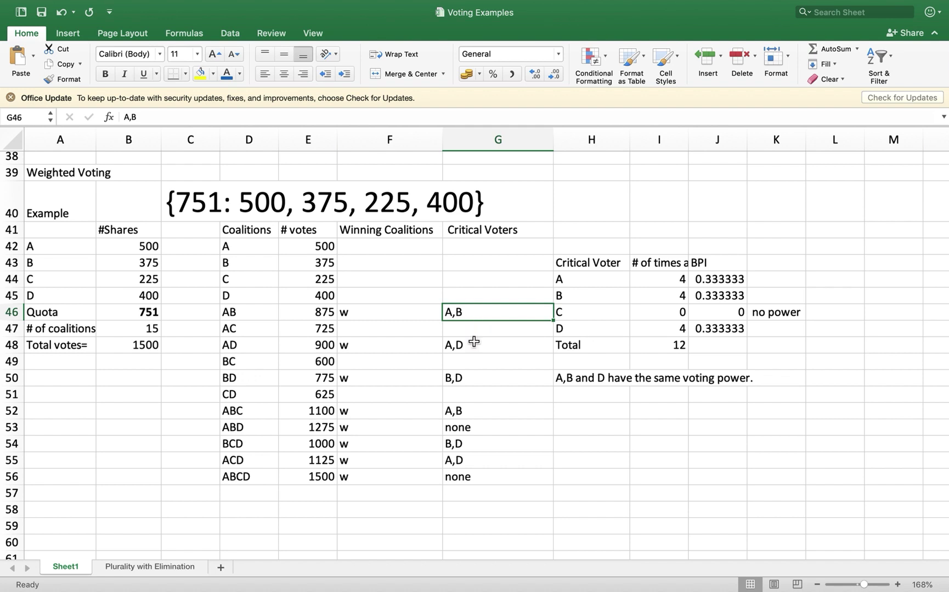
# Step: Review how often each voter A to D is critical in I44:I47 and the total in I48
pyautogui.click(662, 281)
pyautogui.click(666, 302)
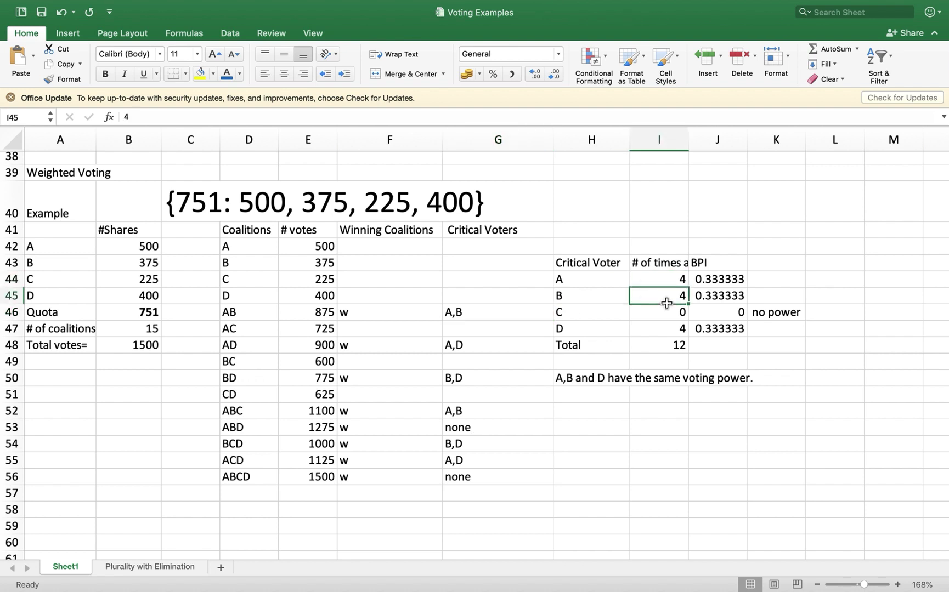
pyautogui.click(666, 315)
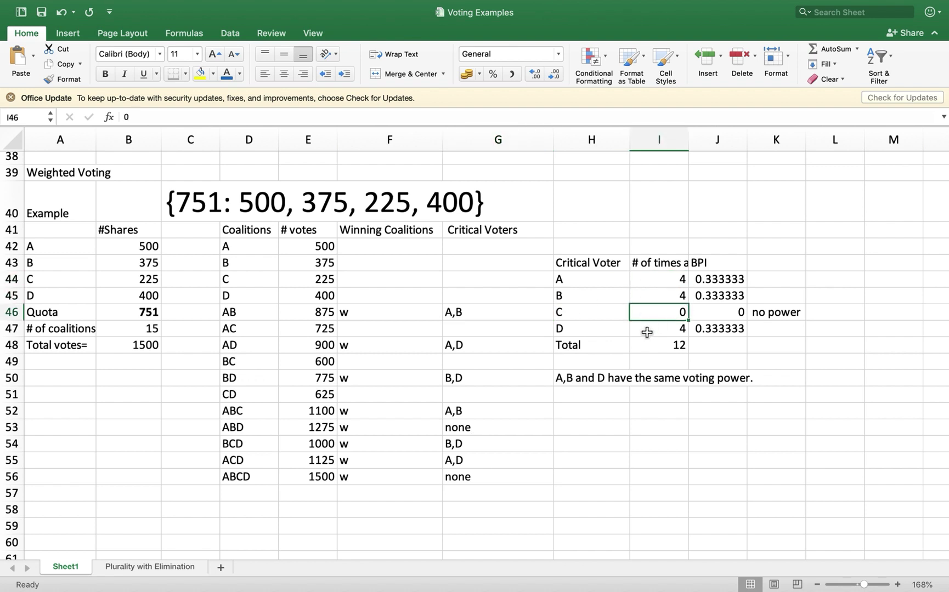
pyautogui.click(667, 332)
pyautogui.click(681, 349)
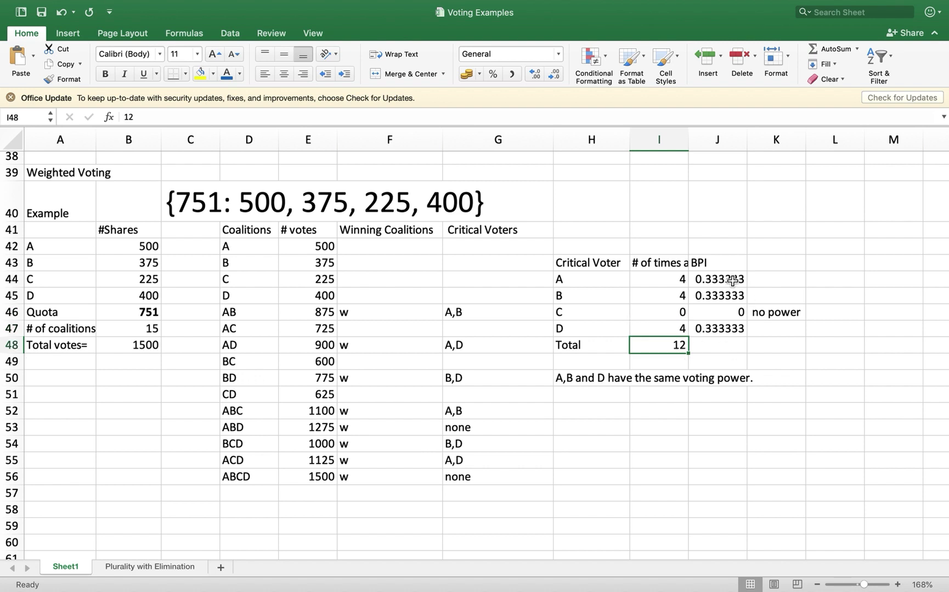
# Step: Inspect the BPI formulas of voters A, B and C in J44:J46
pyautogui.click(733, 281)
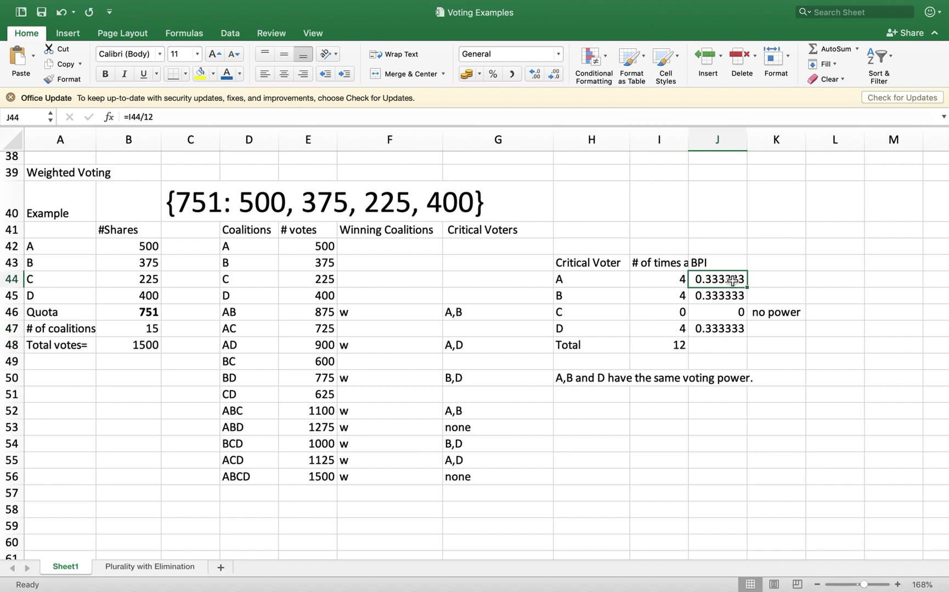
pyautogui.click(353, 117)
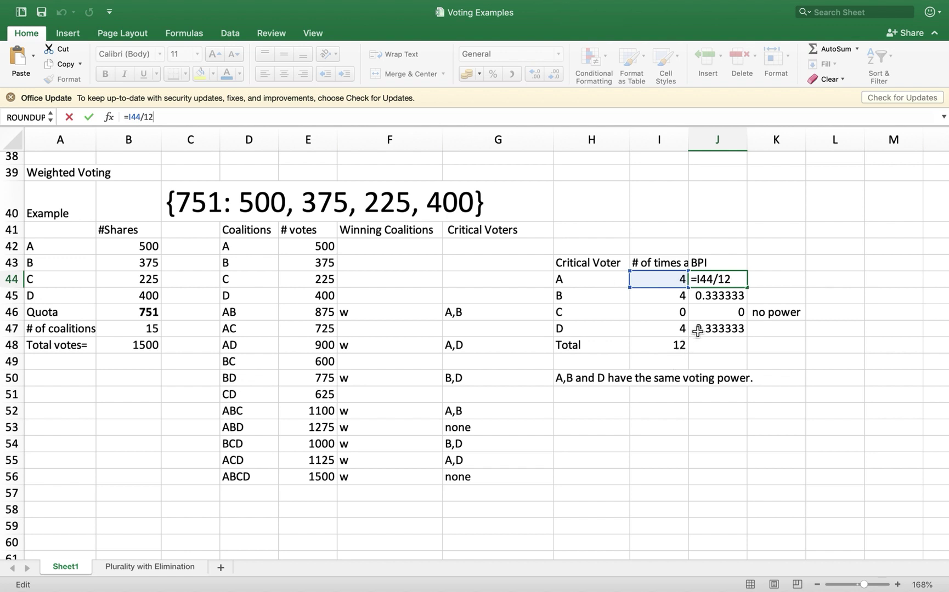
pyautogui.press('Return')
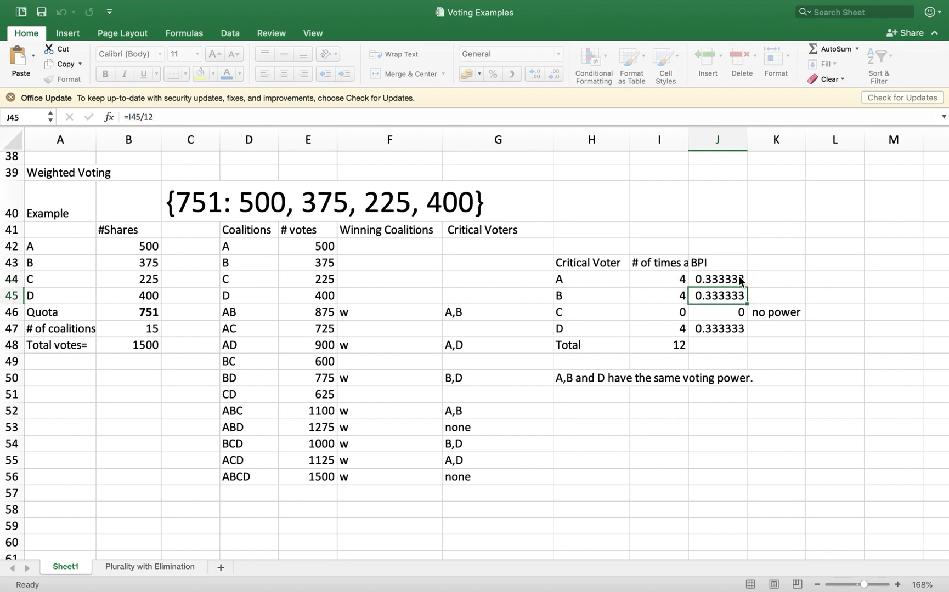
pyautogui.press('Return')
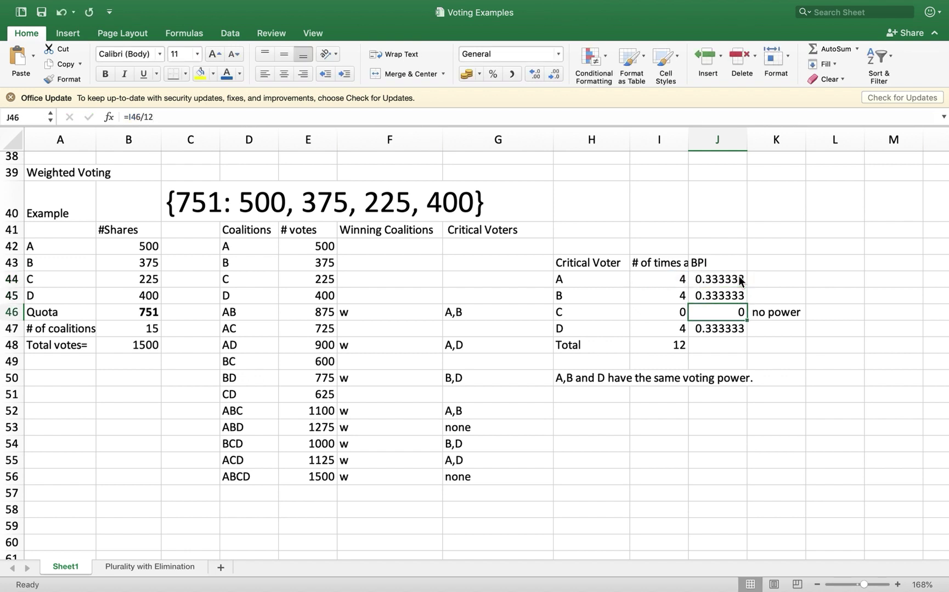
# Step: Review voter C's remark in K46 and inspect voter D's BPI formula in J47
pyautogui.click(591, 313)
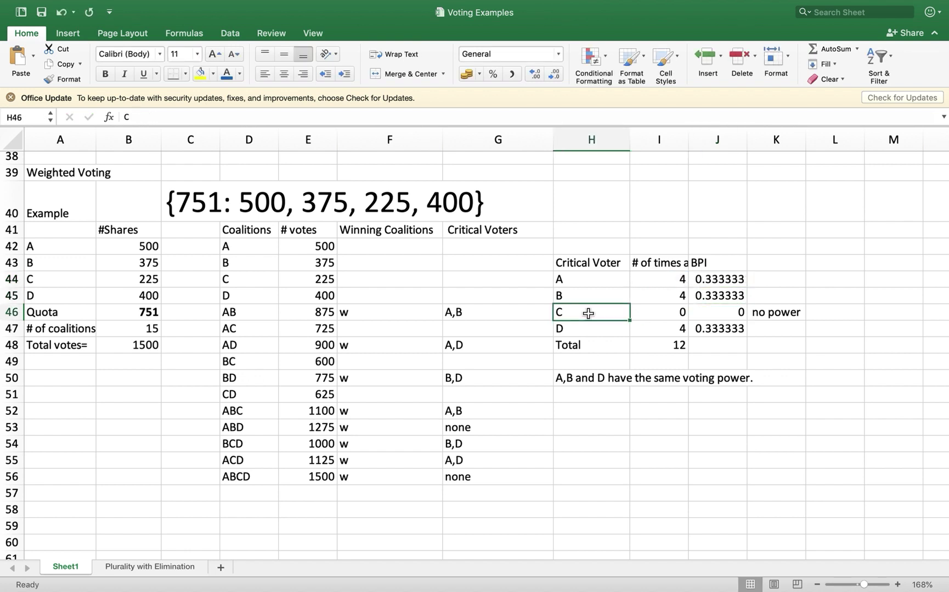
pyautogui.click(783, 315)
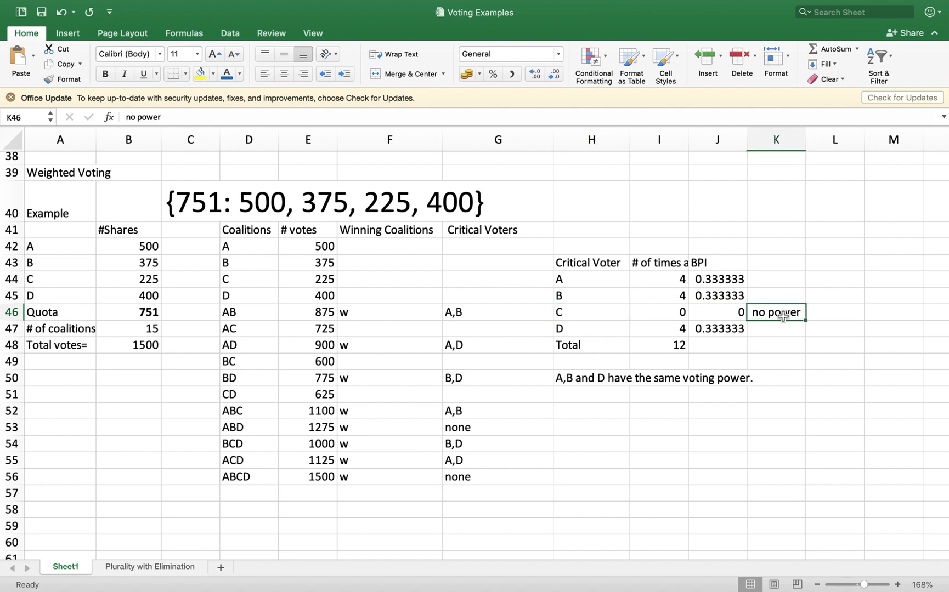
pyautogui.click(724, 331)
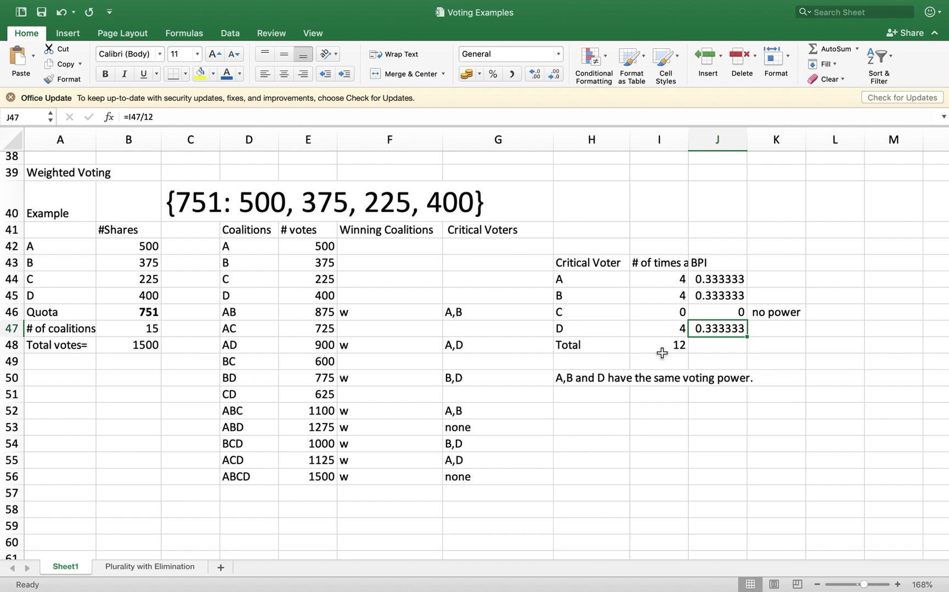
pyautogui.click(635, 422)
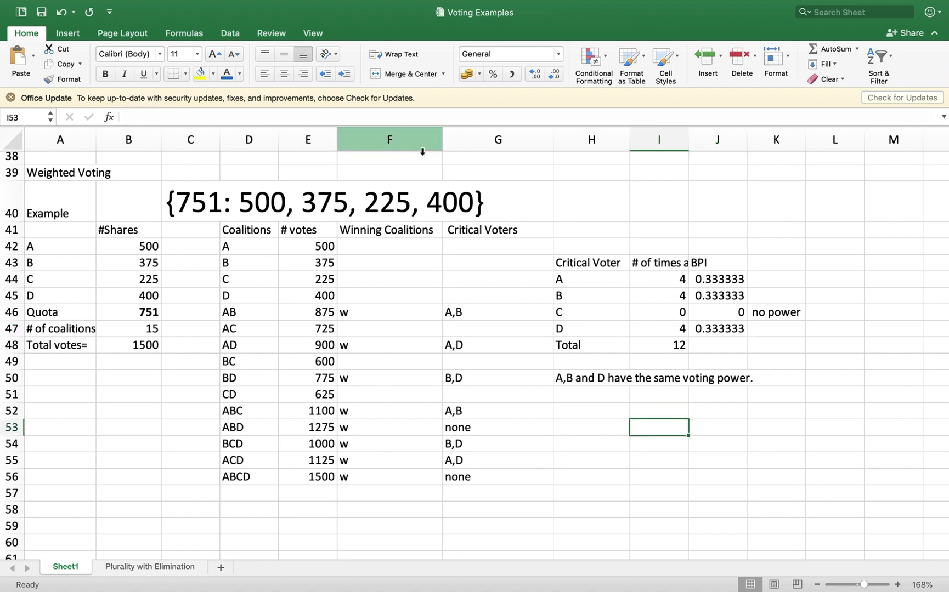
# Step: Leave full-screen view and close the Voting Examples workbook
pyautogui.press('ctrl+super+f')
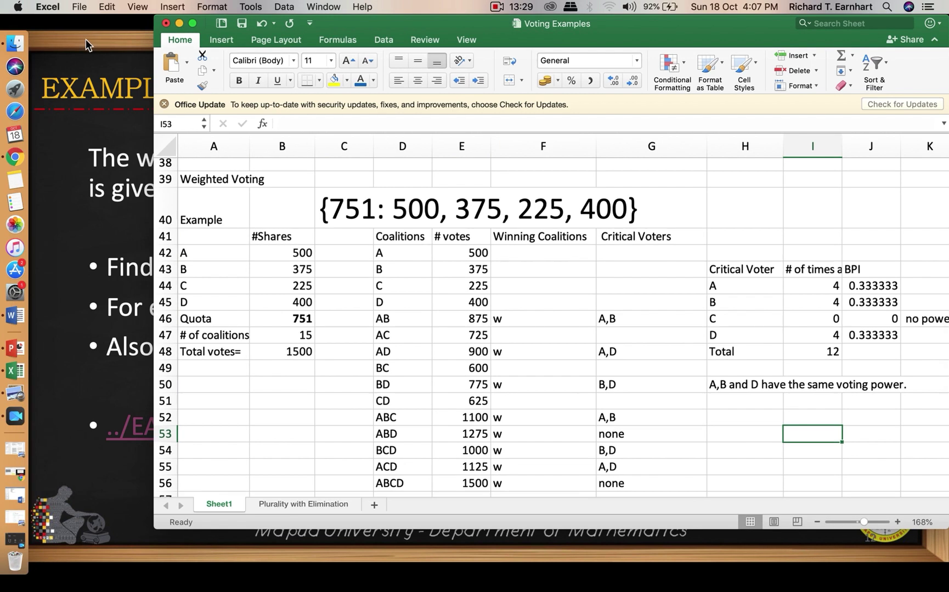
pyautogui.click(166, 23)
pyautogui.click(659, 113)
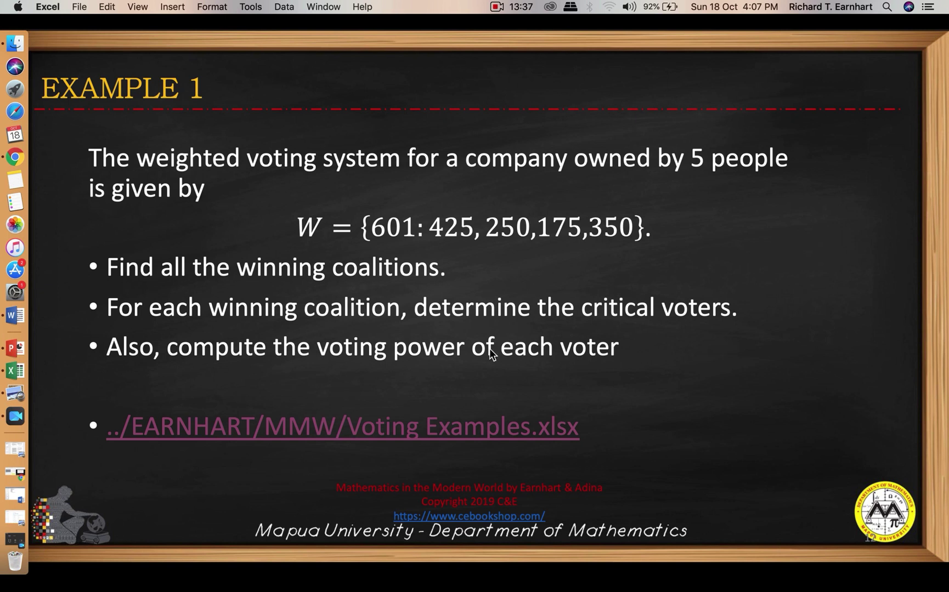
# Step: Switch to the PowerPoint slideshow and advance from Example 1 to the closing slide about the e-book
pyautogui.click(312, 448)
pyautogui.press('Right')
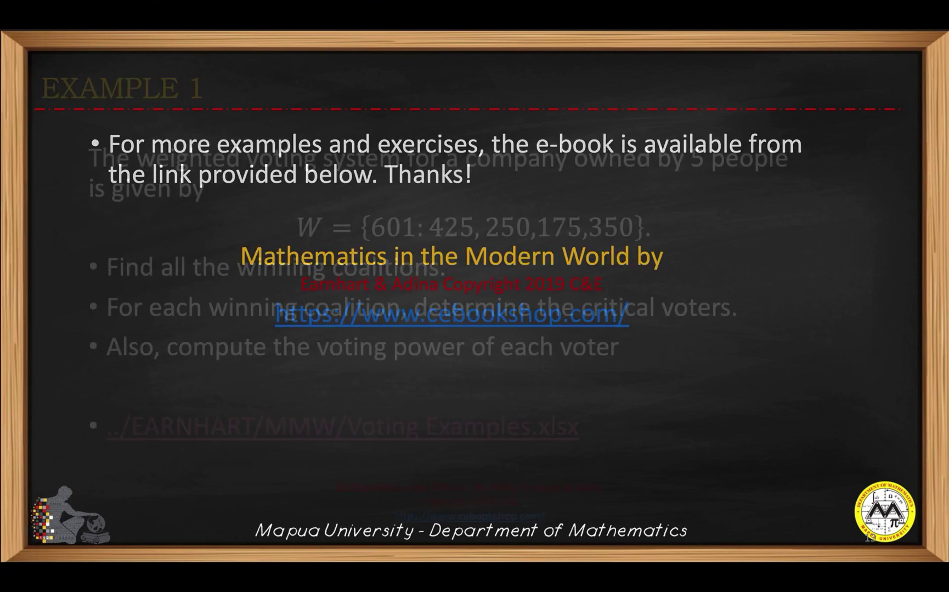